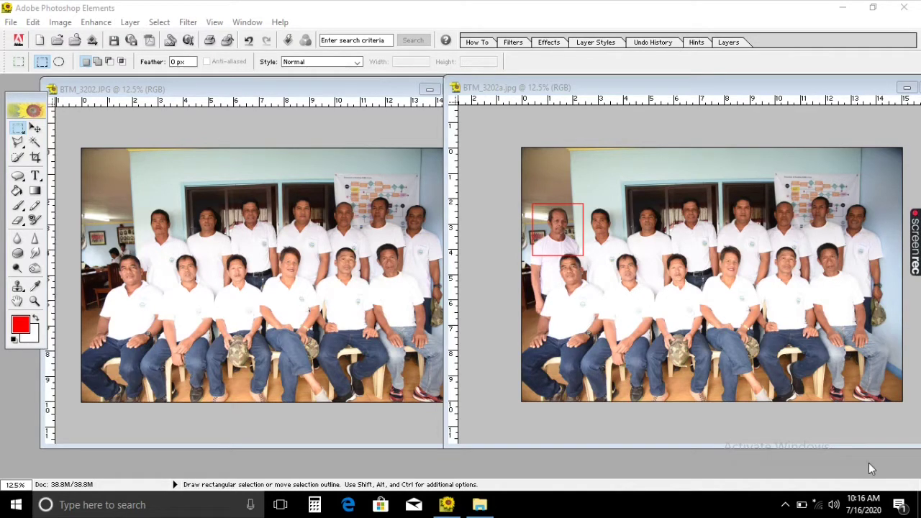
Select BTM_3202 and BTM_3310 in File Explorer and drag both into Photoshop Elements
click(633, 89)
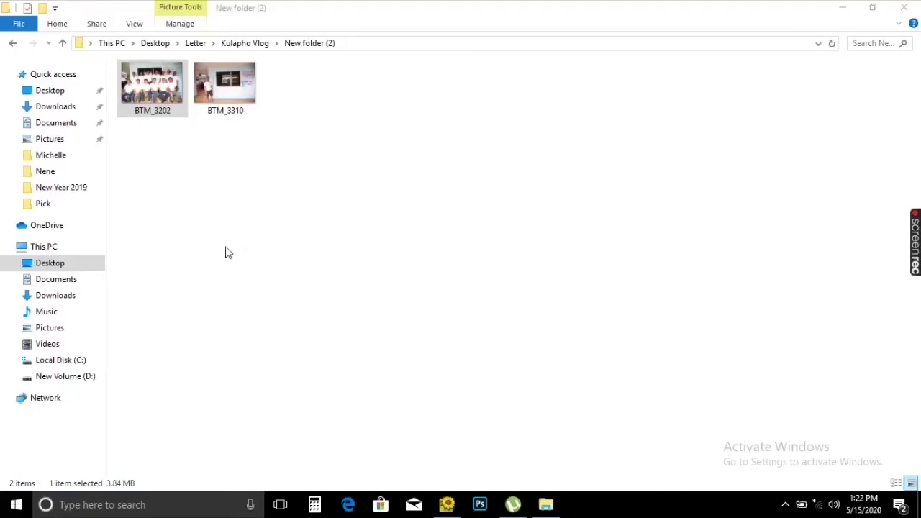
click(157, 108)
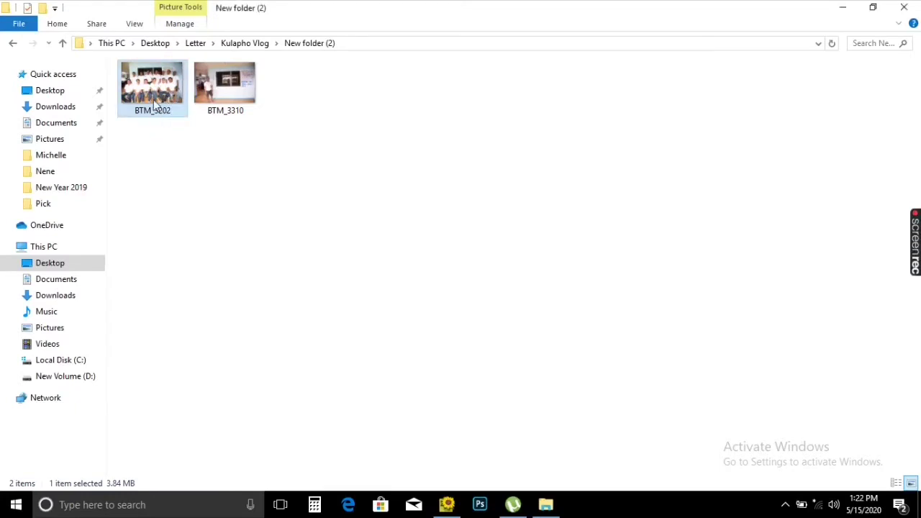
ctrl+click(225, 90)
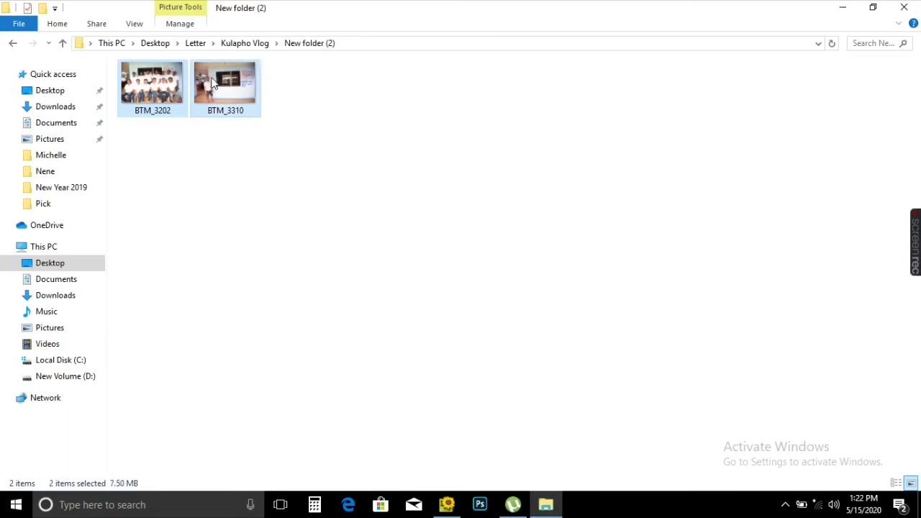
mouse_move(225, 90)
mouse_down()
mouse_move(442, 463)
mouse_move(411, 206)
mouse_up()
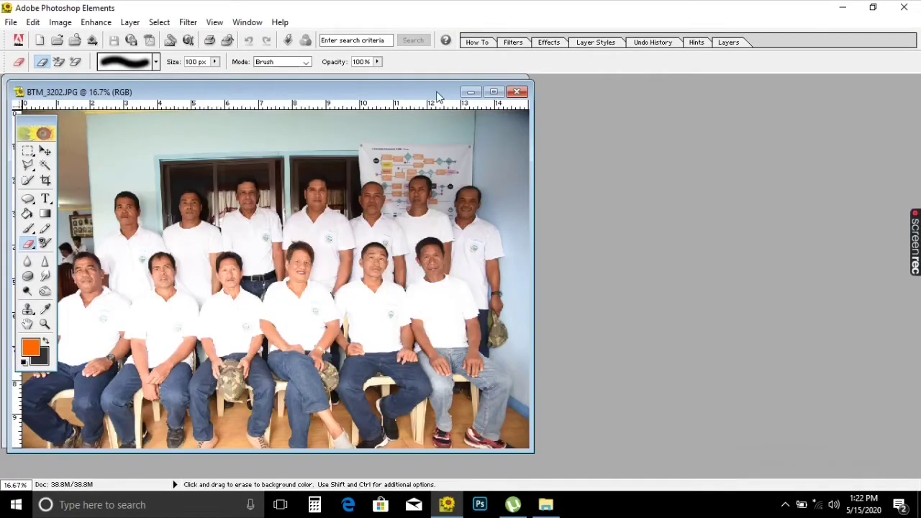
Minimize the group photo and maximize BTM_3310 in the workspace
click(470, 92)
drag(224, 91, 310, 104)
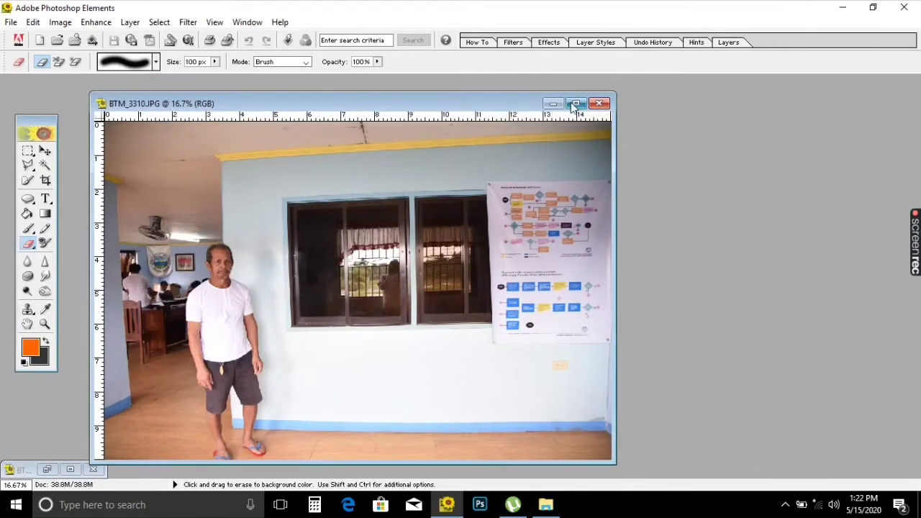
click(575, 104)
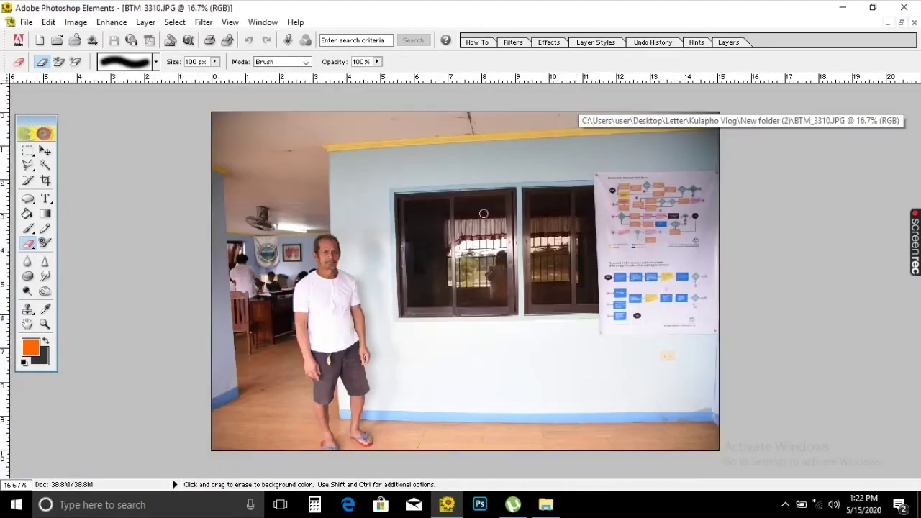
Trace around the standing man with the Magnetic Lasso and close the selection
click(28, 165)
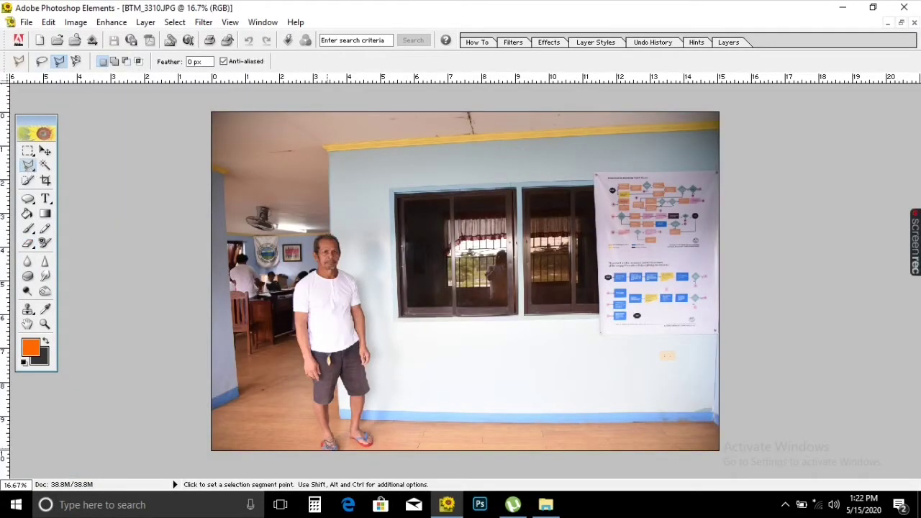
click(323, 448)
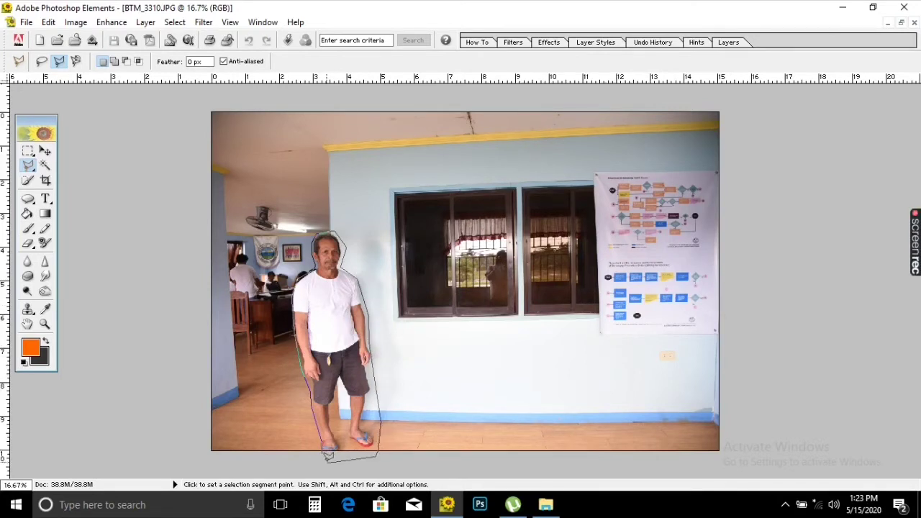
double_click(326, 454)
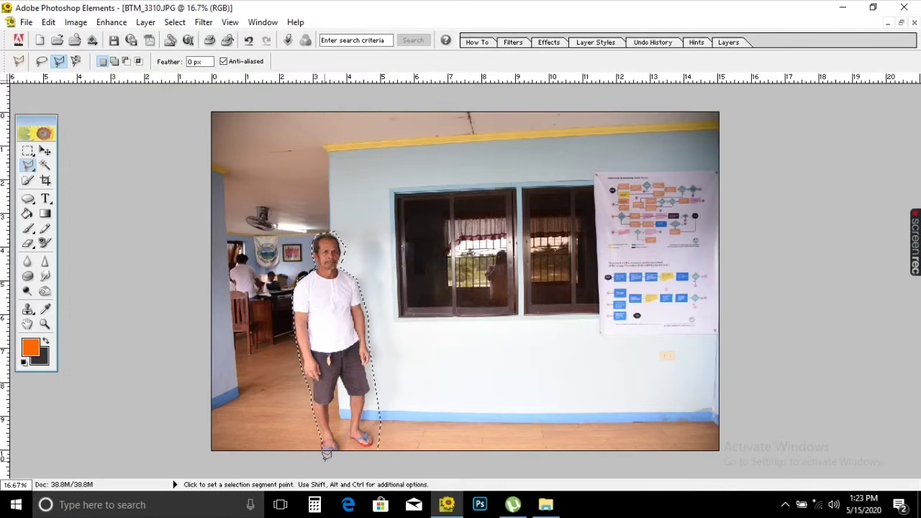
Drag the selected man with the Move tool onto the left side of BTM_3202
click(45, 151)
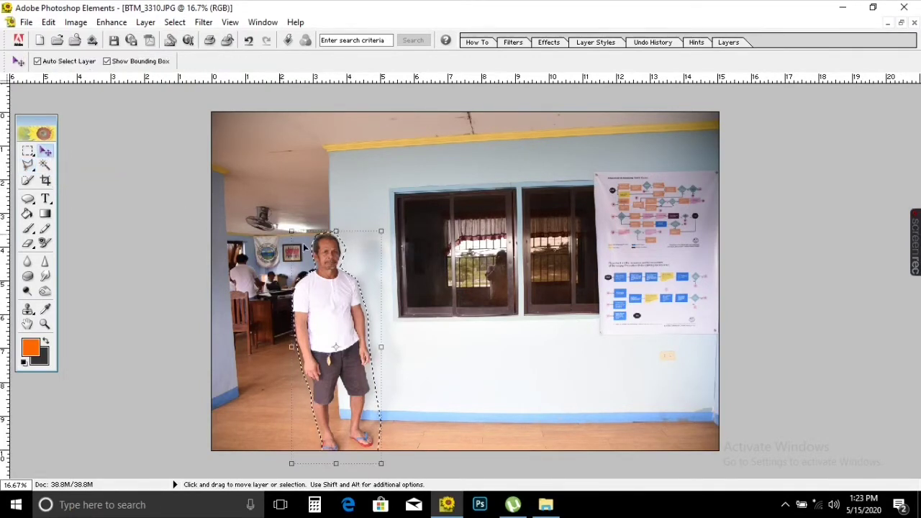
click(901, 23)
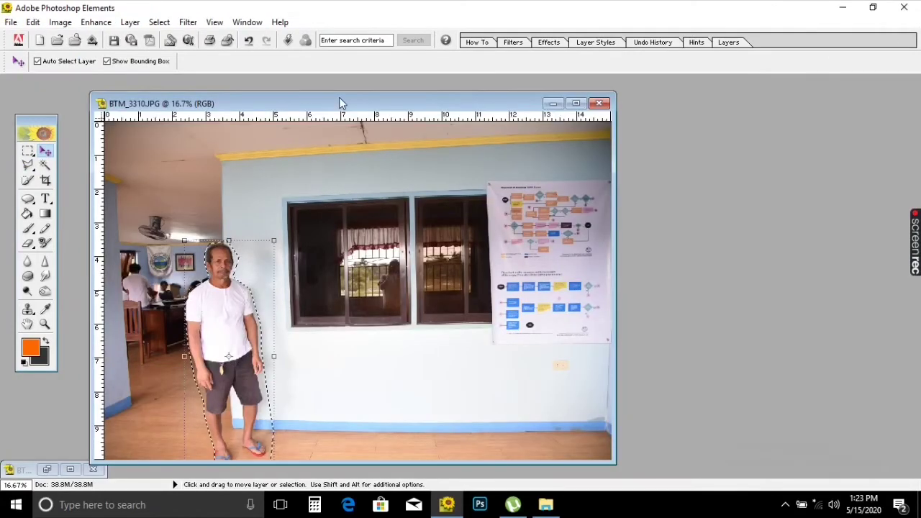
drag(338, 103, 643, 89)
click(46, 469)
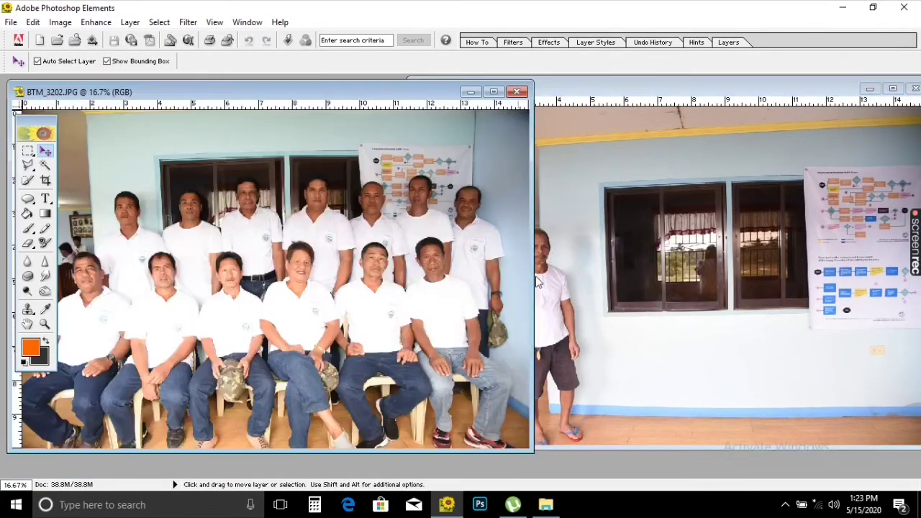
click(668, 243)
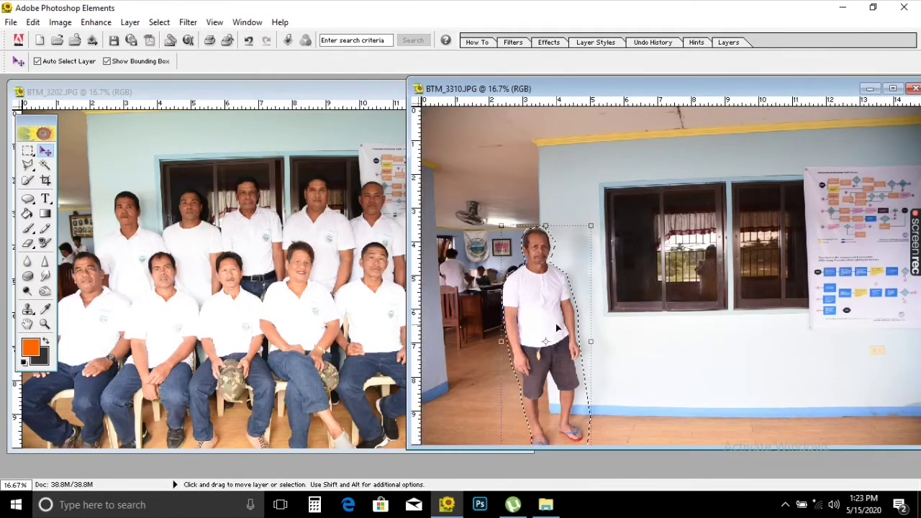
mouse_move(521, 333)
mouse_down()
mouse_move(503, 343)
mouse_move(78, 283)
mouse_up()
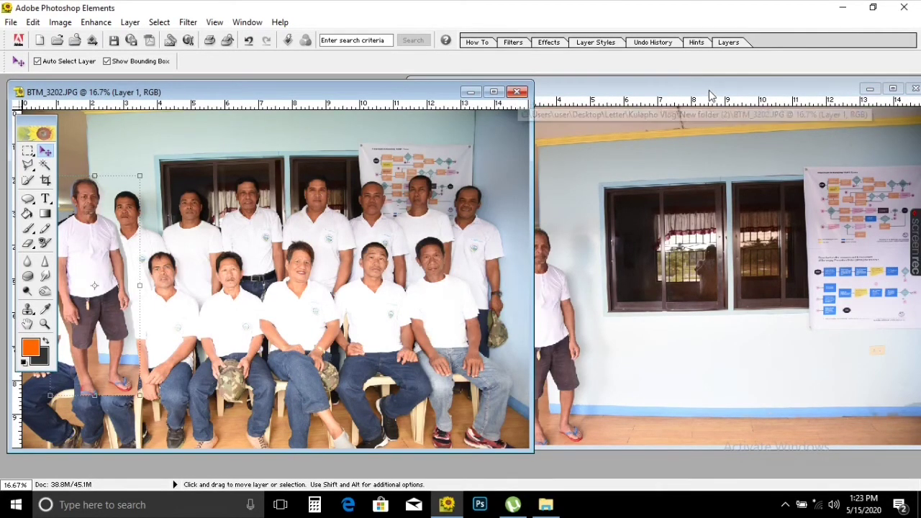
Close BTM_3310 without saving and move the group photo window right
click(547, 90)
click(915, 89)
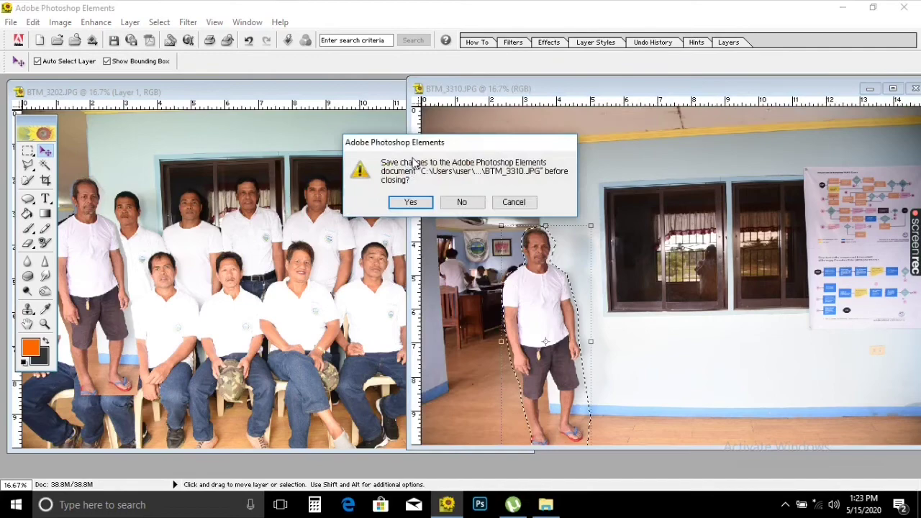
click(465, 201)
drag(332, 92, 636, 94)
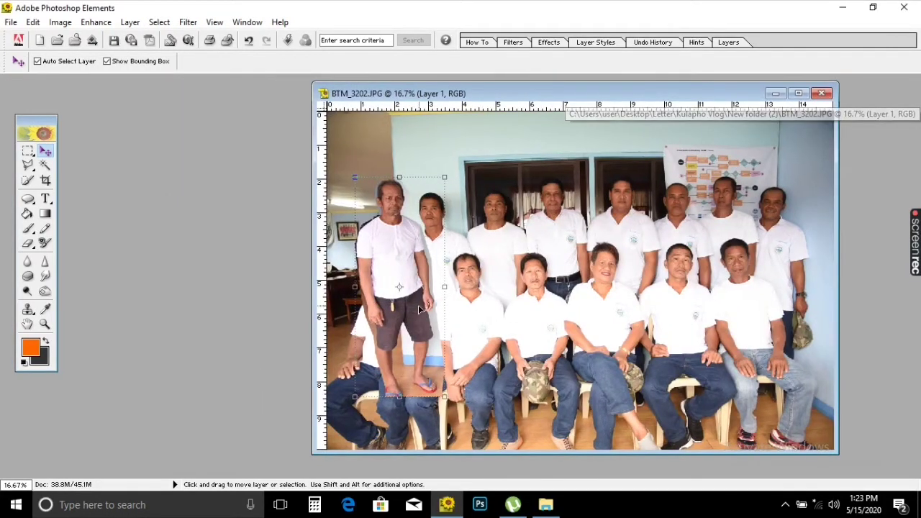
Reposition Layer 1 at the back row's left edge, cancelling a trial rotation
drag(385, 338, 409, 320)
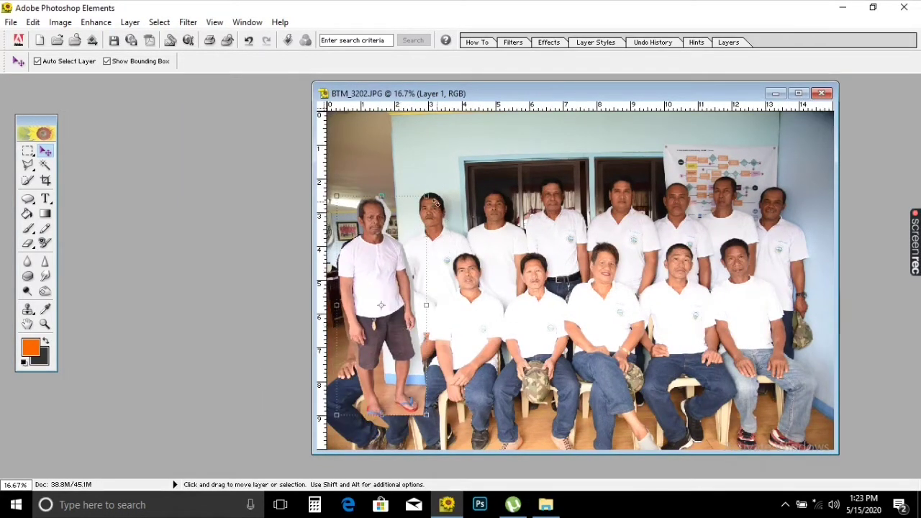
drag(437, 189, 446, 193)
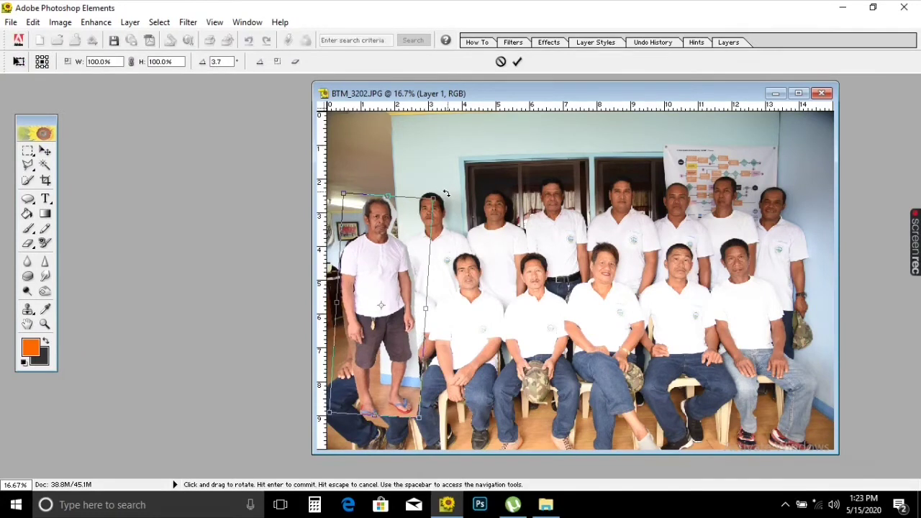
key(Escape)
drag(379, 301, 376, 293)
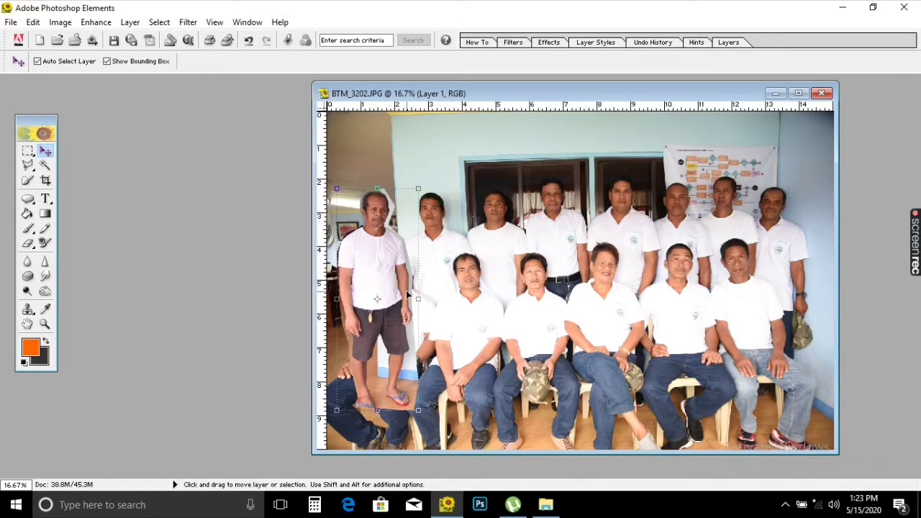
Zoom to 100% on the photo's top-left and pick a smaller Eraser brush
key(ctrl+plus)
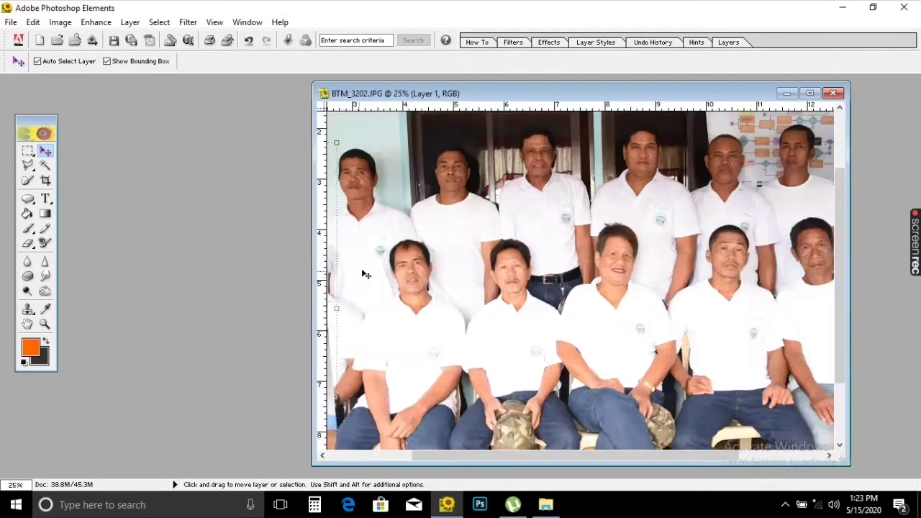
key(ctrl+plus)
click(798, 93)
drag(352, 220, 405, 242)
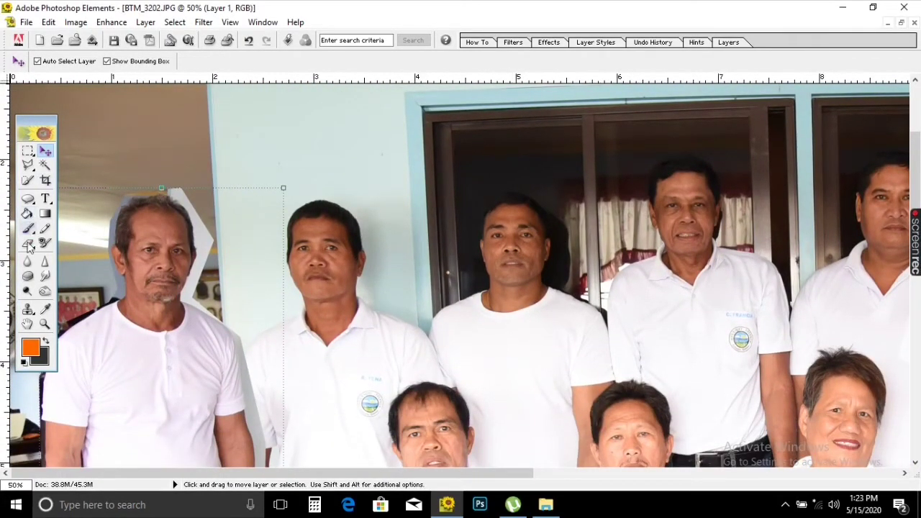
click(27, 243)
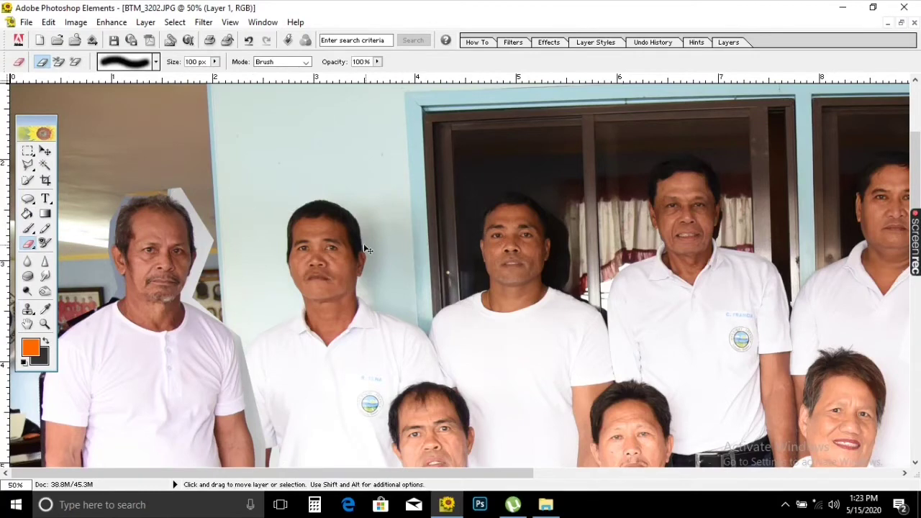
key(ctrl+plus)
mouse_move(351, 236)
mouse_down()
mouse_move(804, 253)
mouse_move(805, 286)
mouse_up()
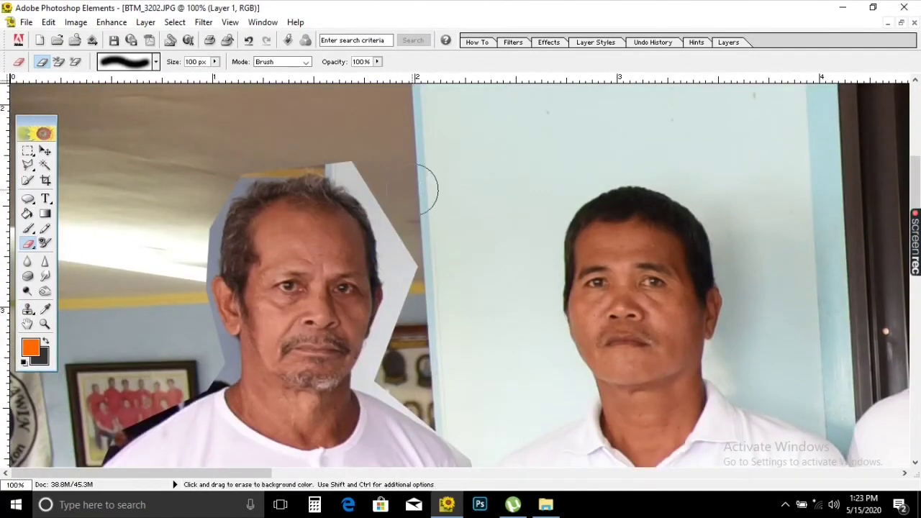
key(bracketleft)
key(bracketleft)
key(bracketleft)
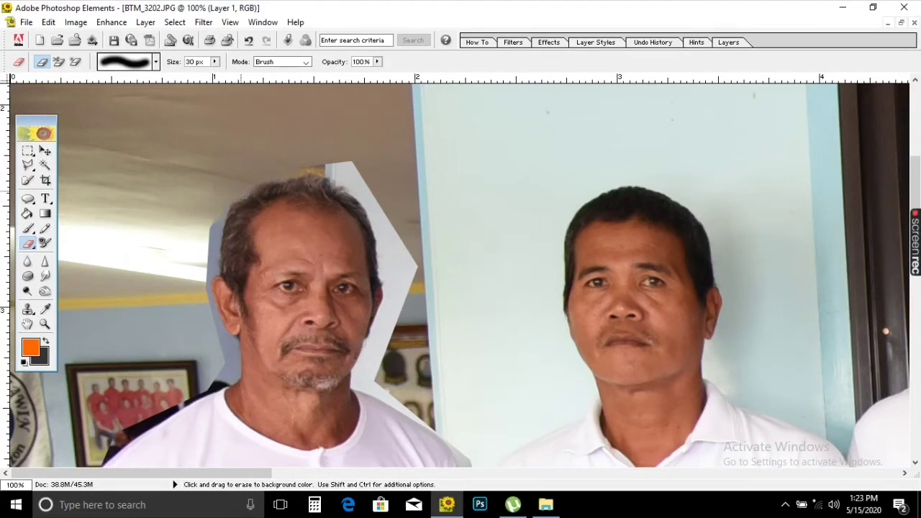
Erase the leftover wall beside the pasted man's head and along his shoulder
drag(219, 207, 210, 265)
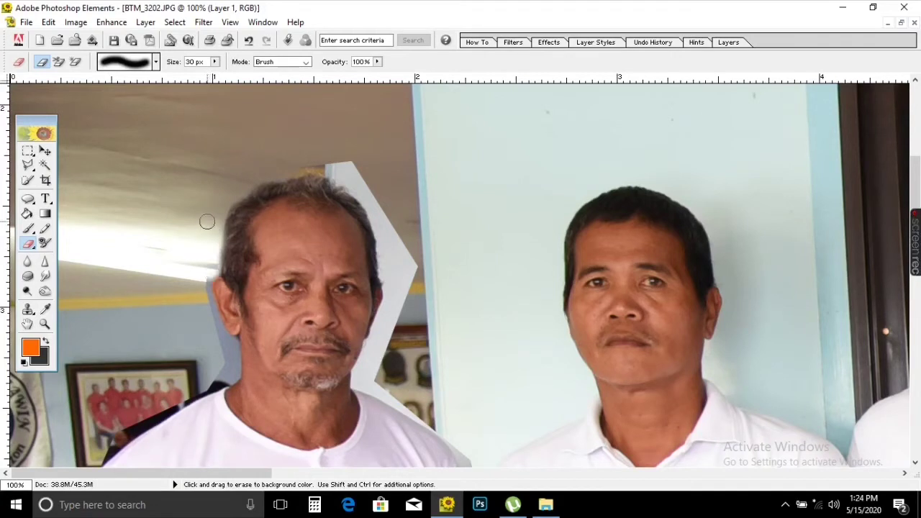
mouse_move(199, 248)
mouse_down()
mouse_move(204, 295)
mouse_move(234, 344)
mouse_move(232, 370)
mouse_move(216, 380)
mouse_move(216, 354)
mouse_move(220, 380)
mouse_move(112, 449)
mouse_move(141, 421)
mouse_up()
mouse_move(194, 386)
mouse_down()
mouse_move(227, 379)
mouse_move(160, 413)
mouse_up()
scroll(103, 383, down, 5)
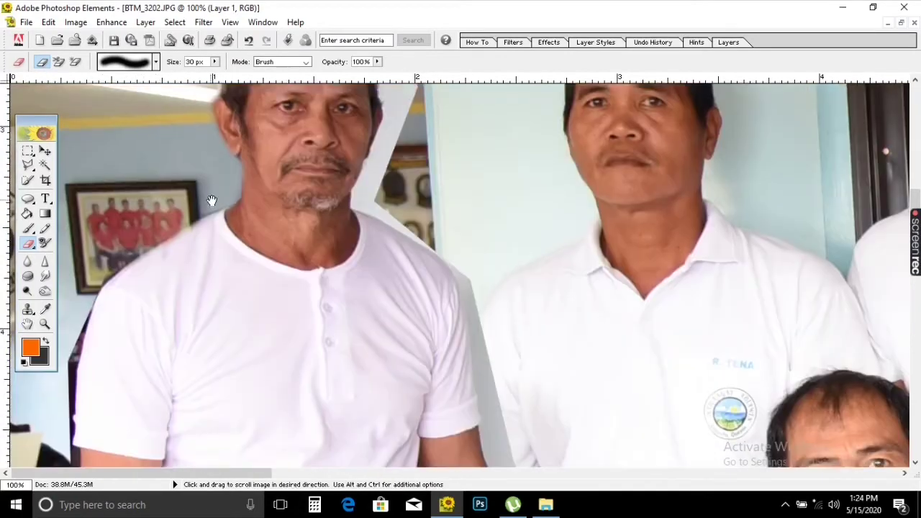
mouse_move(216, 198)
mouse_down()
mouse_move(117, 265)
mouse_move(70, 360)
mouse_up()
Erase the remaining background along the left shoulder and arm, adjusting brush size
scroll(90, 176, down, 4)
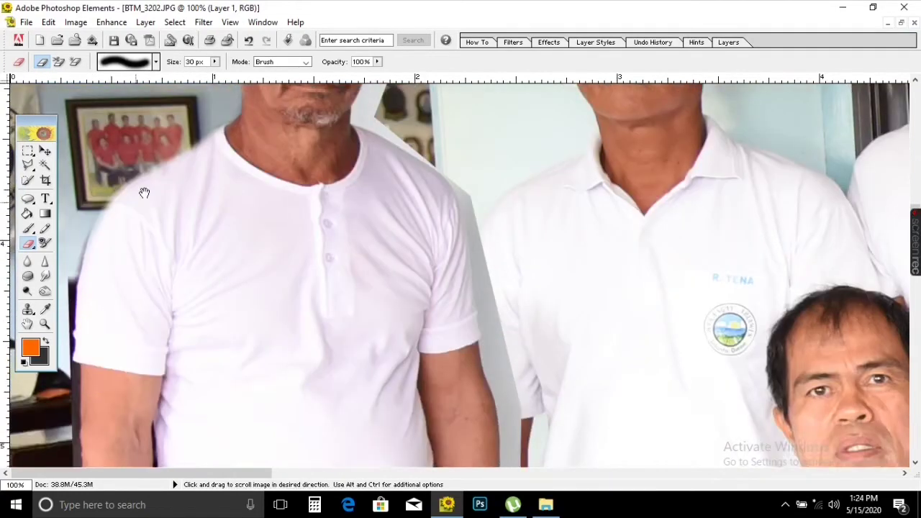
drag(97, 134, 64, 274)
scroll(72, 237, down, 2)
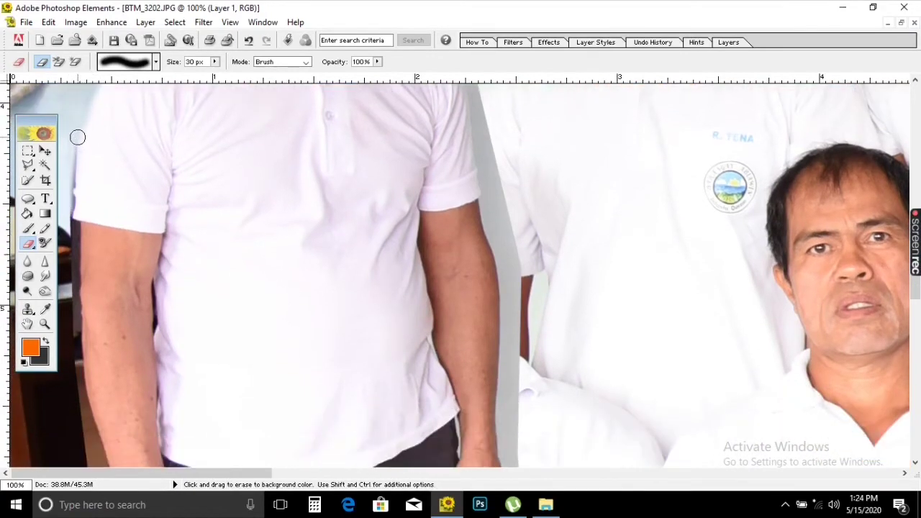
drag(72, 184, 60, 231)
key(bracketleft)
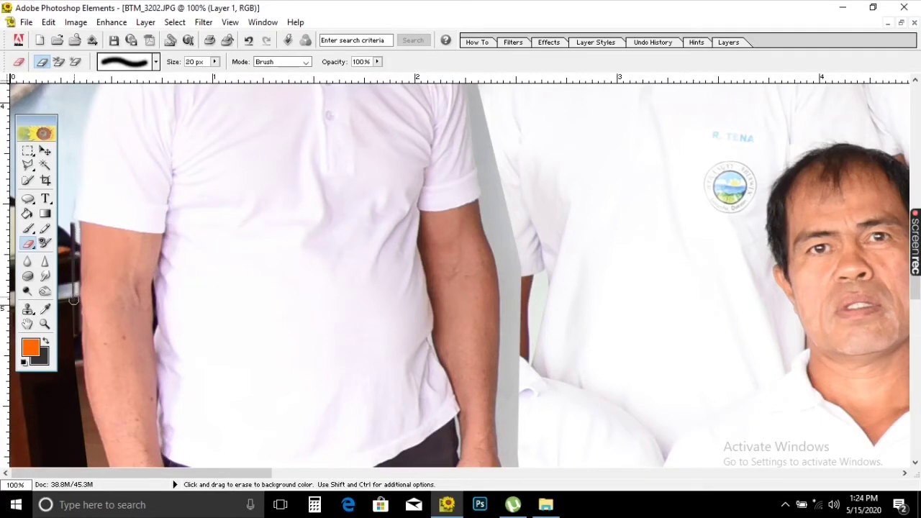
key(bracketright)
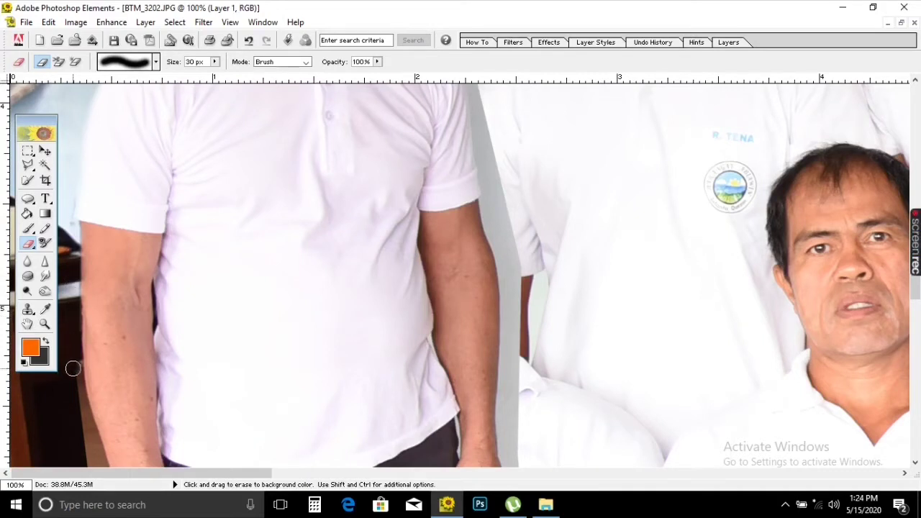
drag(68, 344, 71, 241)
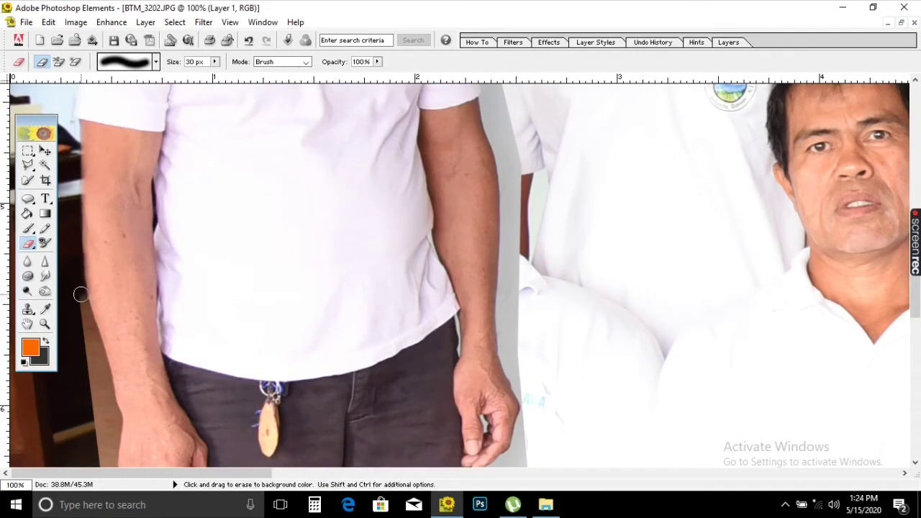
mouse_move(81, 293)
mouse_down()
mouse_move(114, 441)
mouse_move(97, 431)
mouse_move(83, 351)
mouse_up()
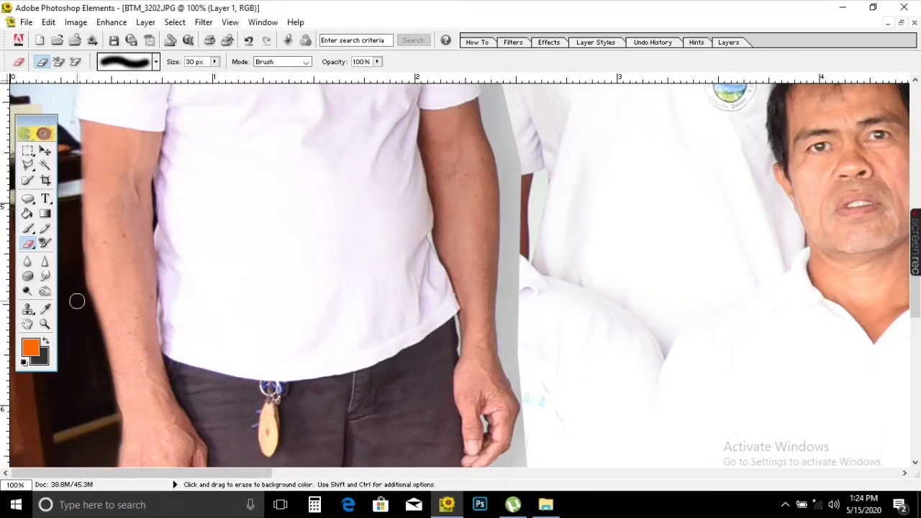
Erase the white streaks beside the pasted man's head and cheek
drag(446, 103, 435, 341)
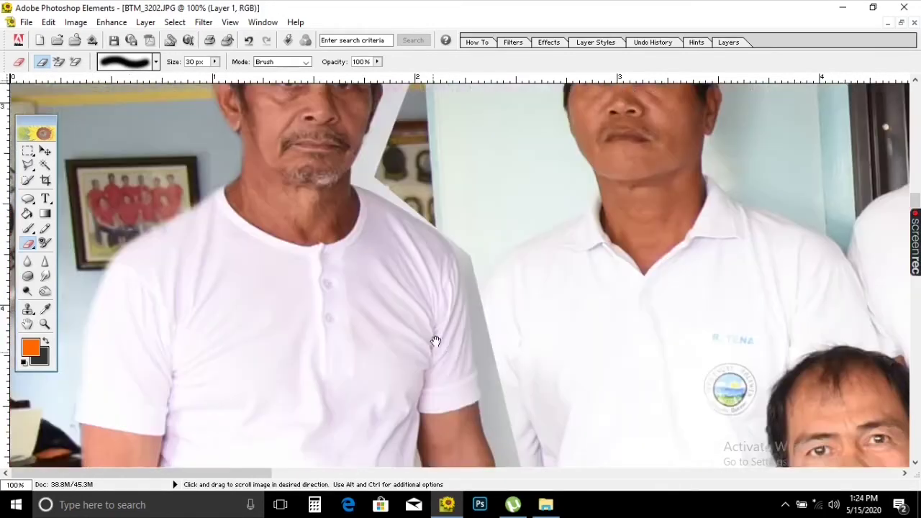
drag(425, 188, 425, 242)
drag(426, 130, 425, 283)
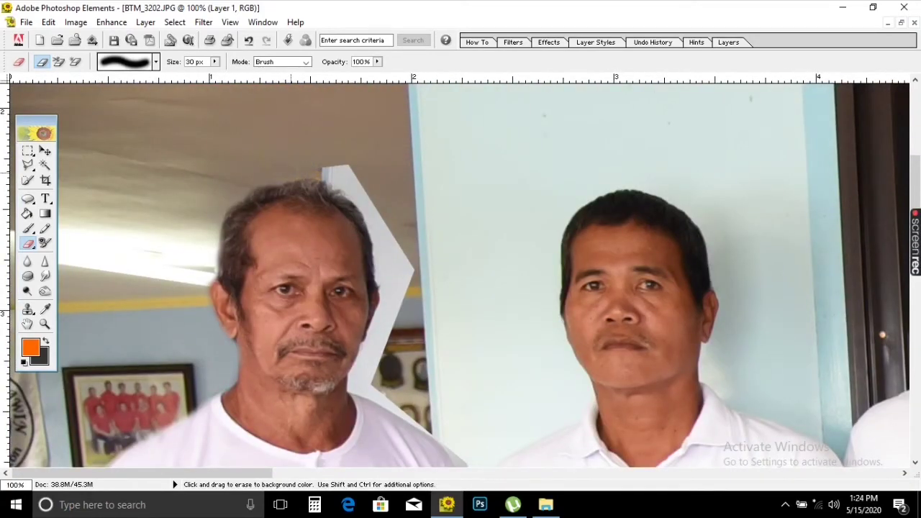
mouse_move(307, 171)
mouse_down()
mouse_move(325, 173)
mouse_move(368, 215)
mouse_move(385, 262)
mouse_move(378, 255)
mouse_move(385, 309)
mouse_up()
mouse_move(380, 319)
mouse_down()
mouse_move(364, 358)
mouse_move(364, 390)
mouse_move(460, 450)
mouse_move(410, 419)
mouse_move(374, 371)
mouse_move(405, 268)
mouse_up()
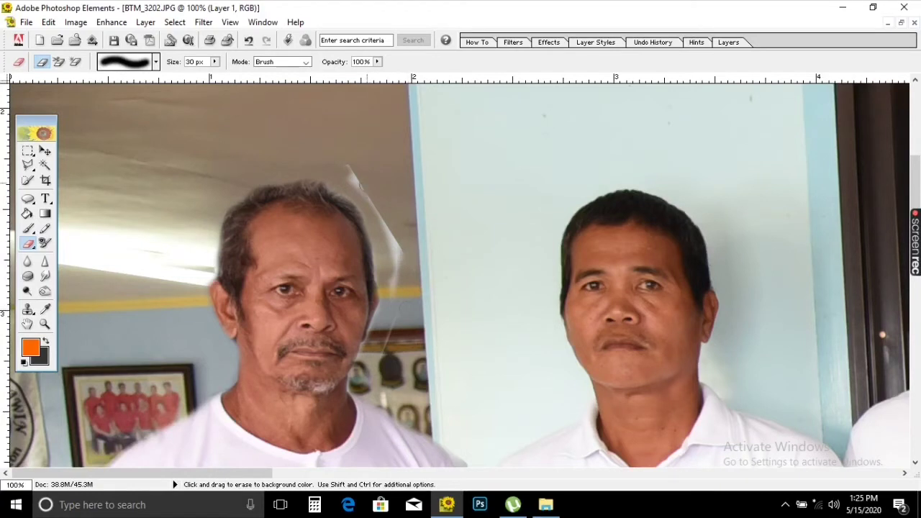
drag(356, 184, 395, 266)
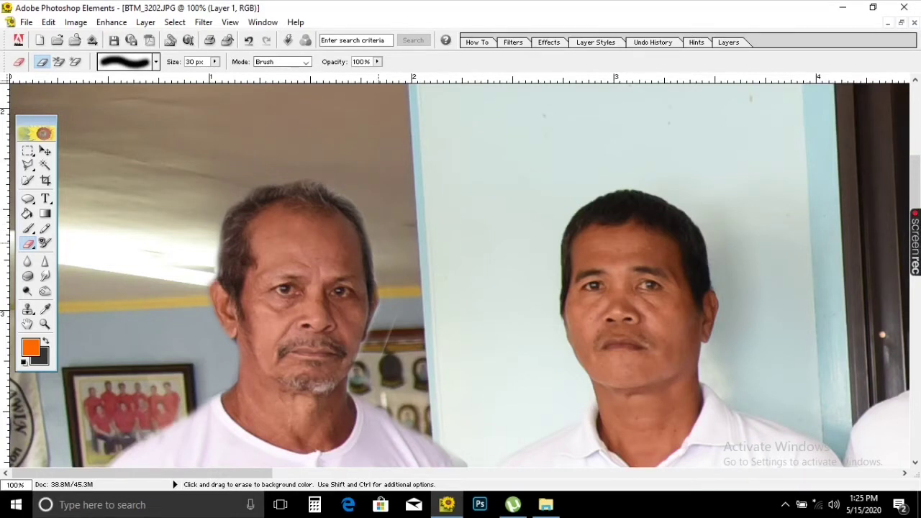
drag(401, 338, 384, 369)
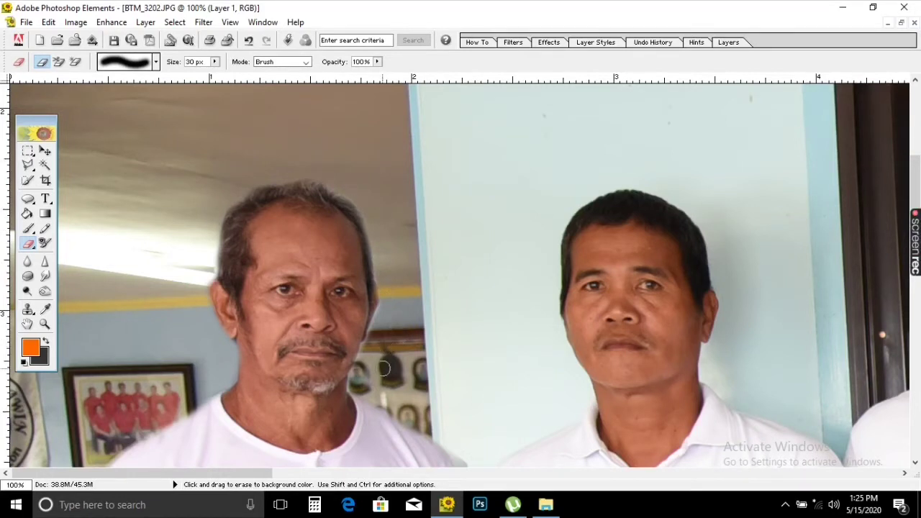
Erase the grey strip beside his shirt and zoom out to the whole photo
scroll(425, 302, down, 2)
scroll(446, 288, down, 2)
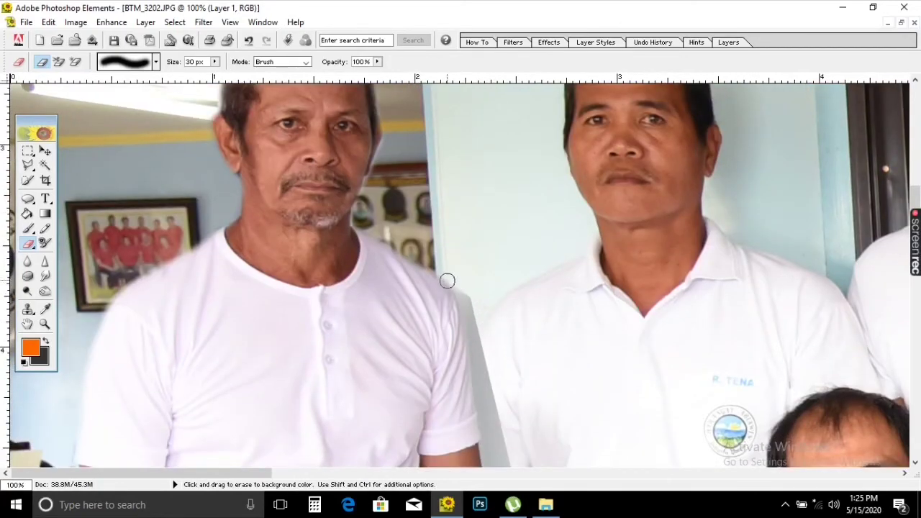
mouse_move(434, 260)
mouse_down()
mouse_move(471, 312)
mouse_move(489, 456)
mouse_move(481, 330)
mouse_up()
scroll(512, 421, down, 3)
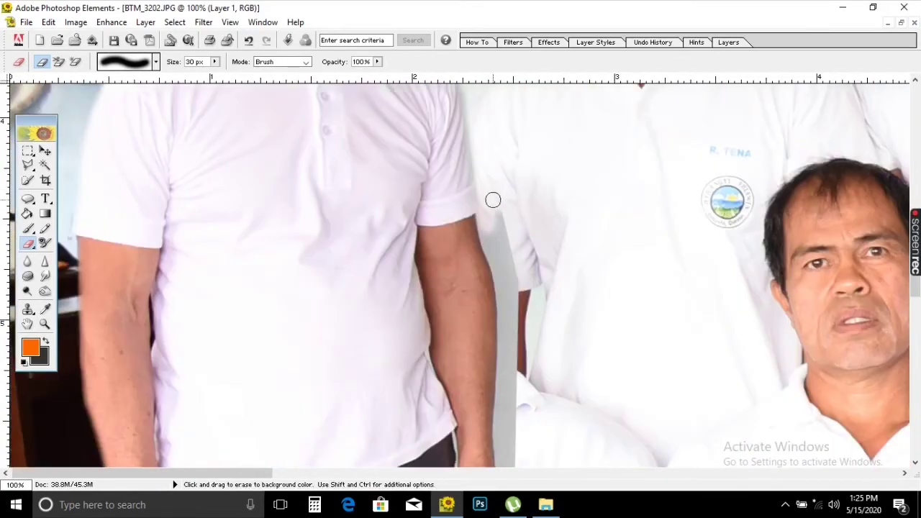
drag(491, 200, 504, 218)
key(ctrl+minus)
key(ctrl+minus)
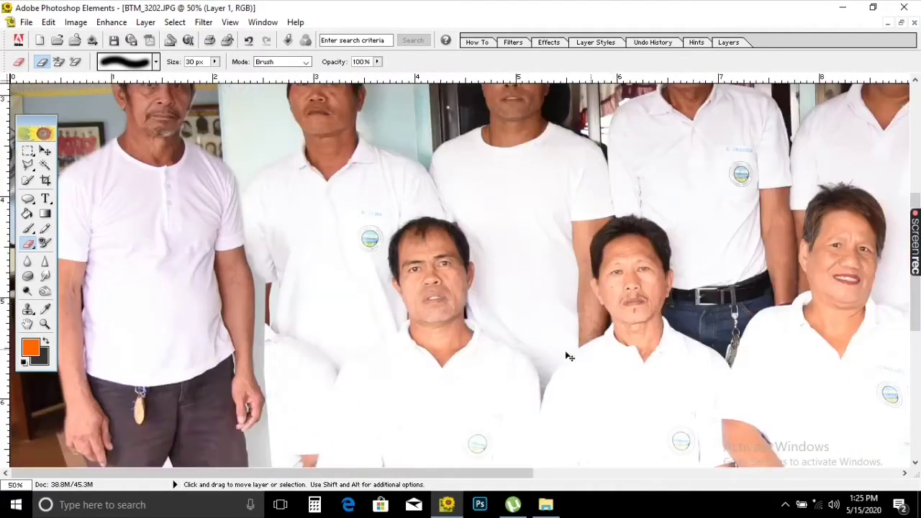
key(ctrl+minus)
key(ctrl+minus)
key(ctrl+minus)
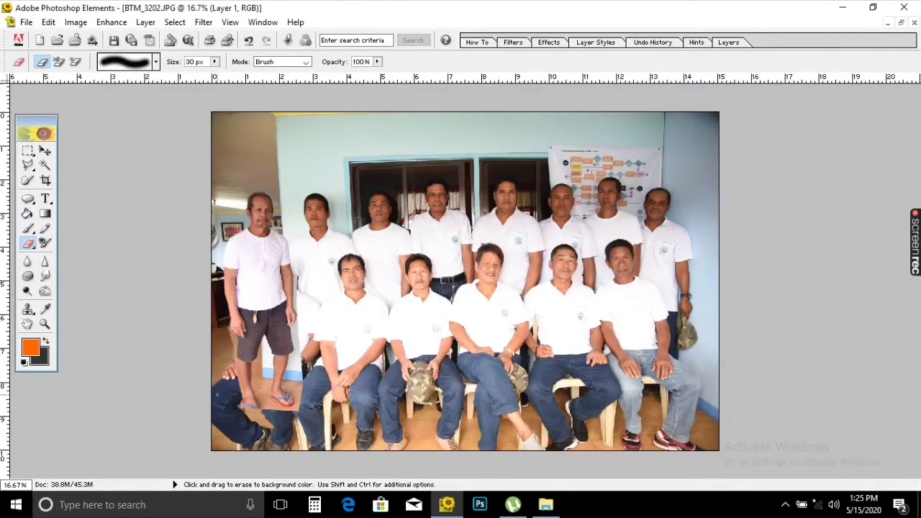
Draw a rectangular marquee over the pasted man's legs, undoing a trial deletion
click(27, 150)
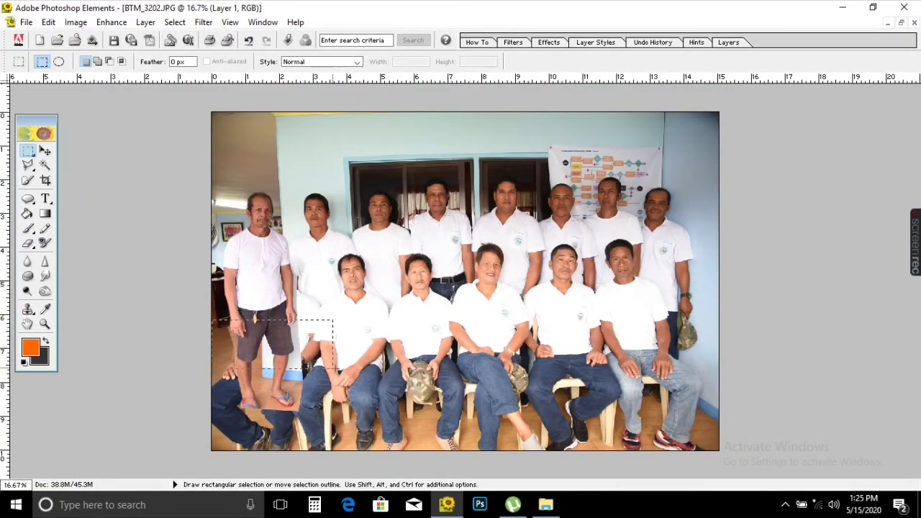
drag(333, 370, 358, 432)
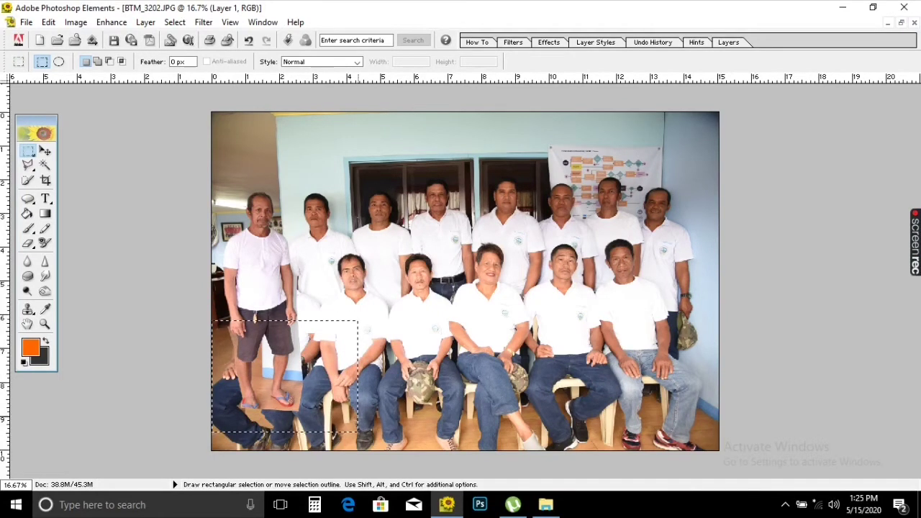
key(Delete)
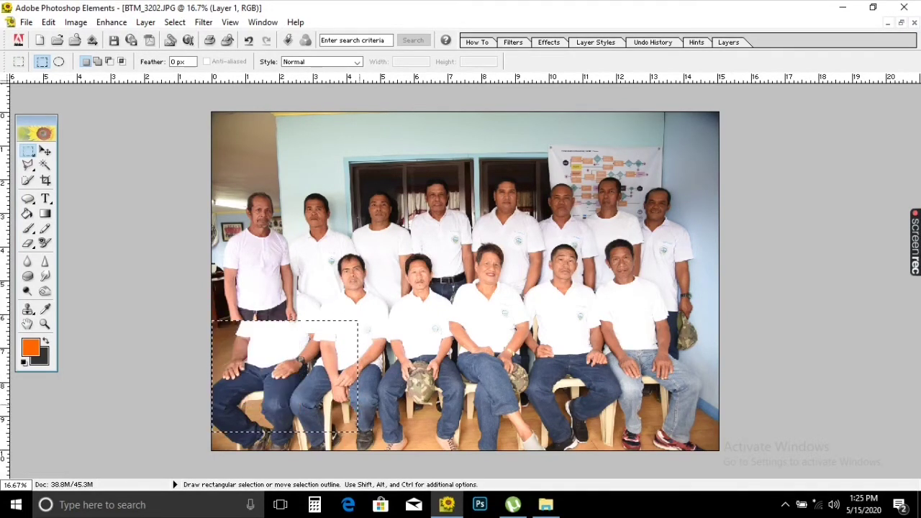
click(209, 302)
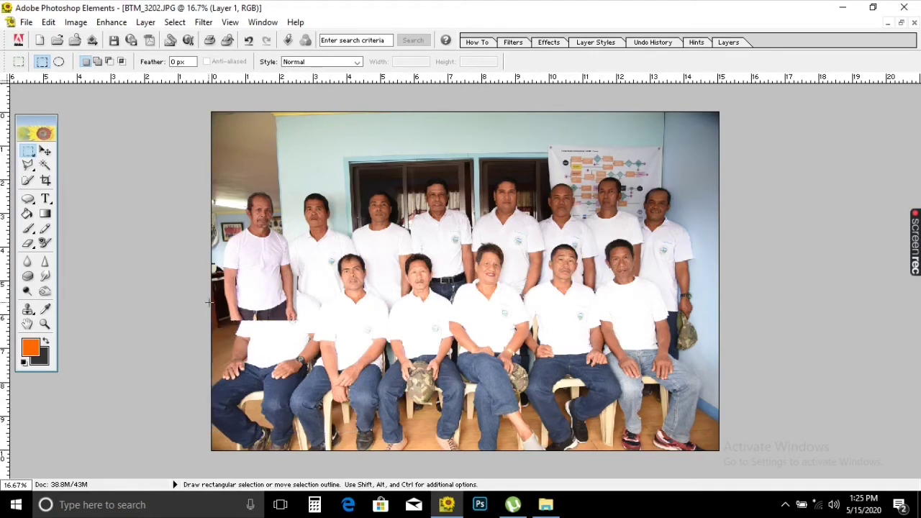
key(Delete)
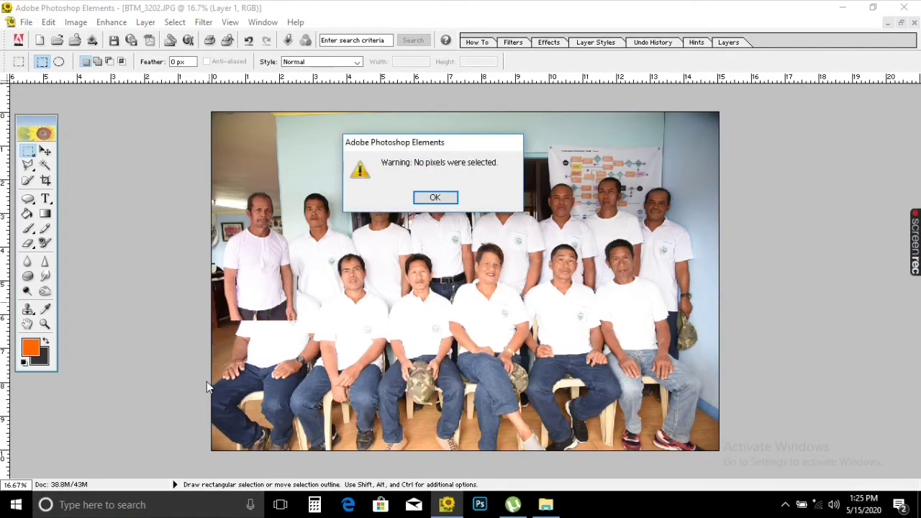
click(435, 197)
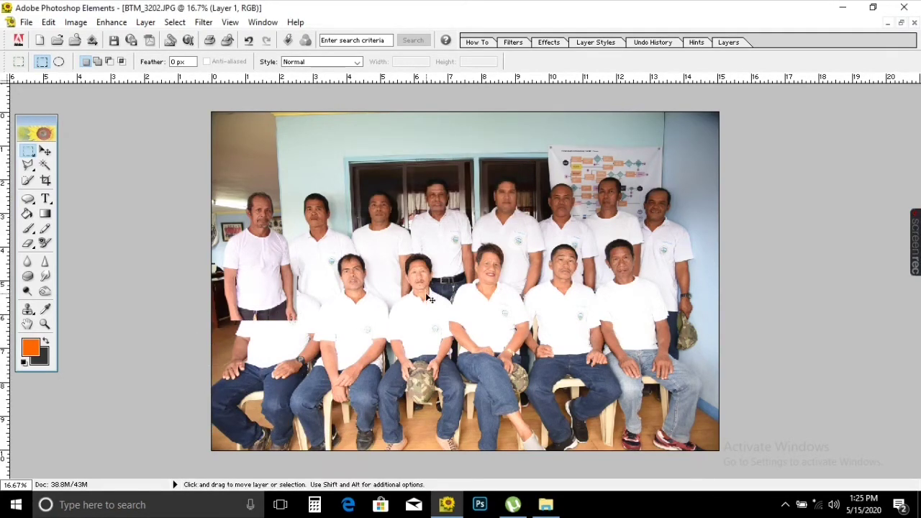
key(ctrl+z)
key(ctrl+z)
ctrl+click(310, 371)
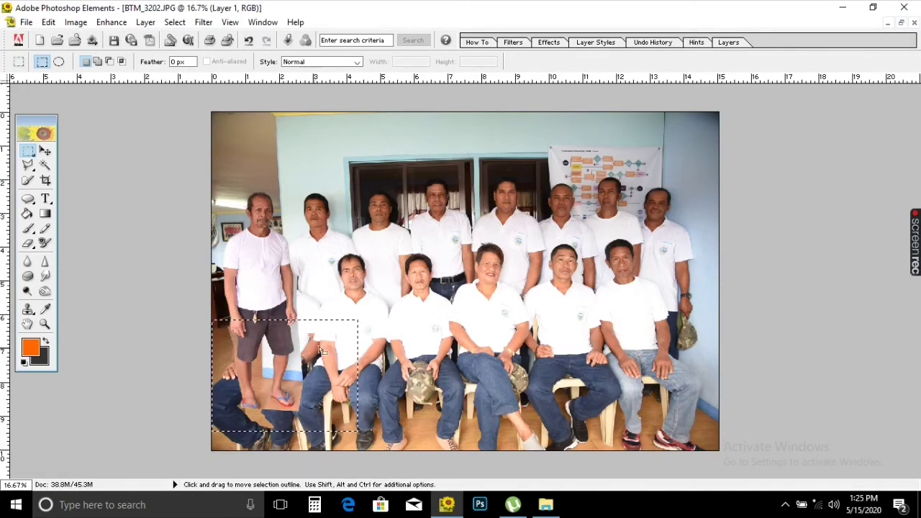
Outline the pasted man's legs with the Polygonal Lasso
click(28, 164)
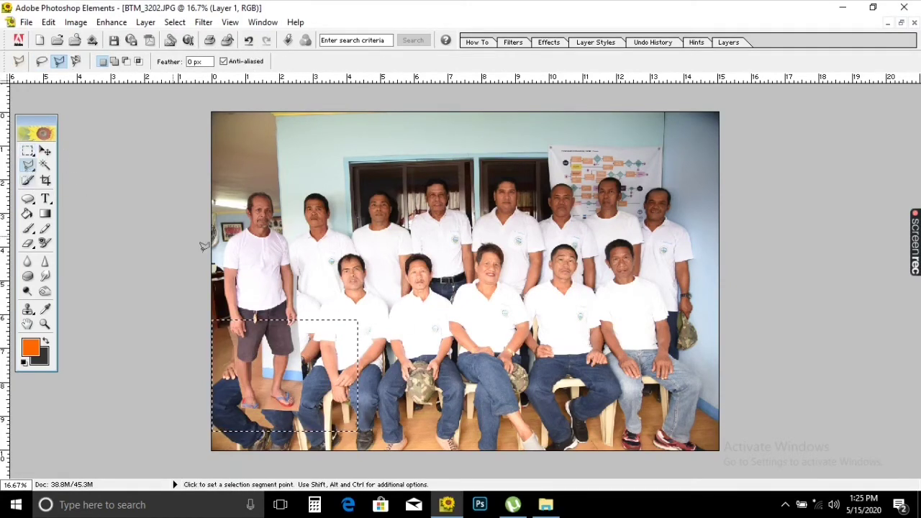
click(282, 379)
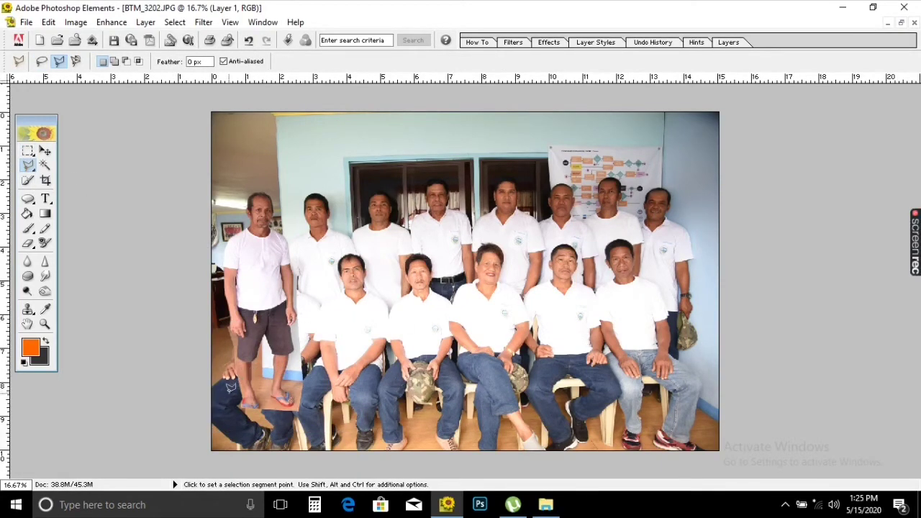
click(230, 383)
click(238, 345)
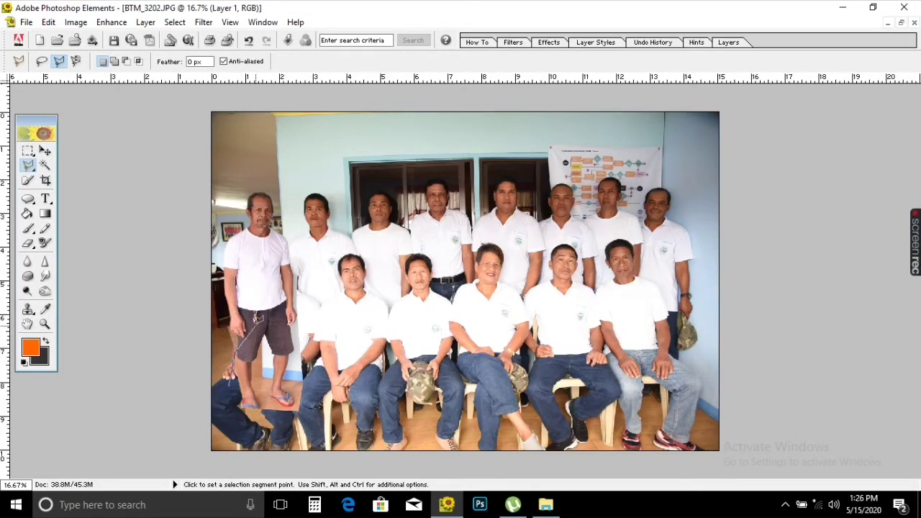
click(296, 298)
click(339, 309)
click(327, 416)
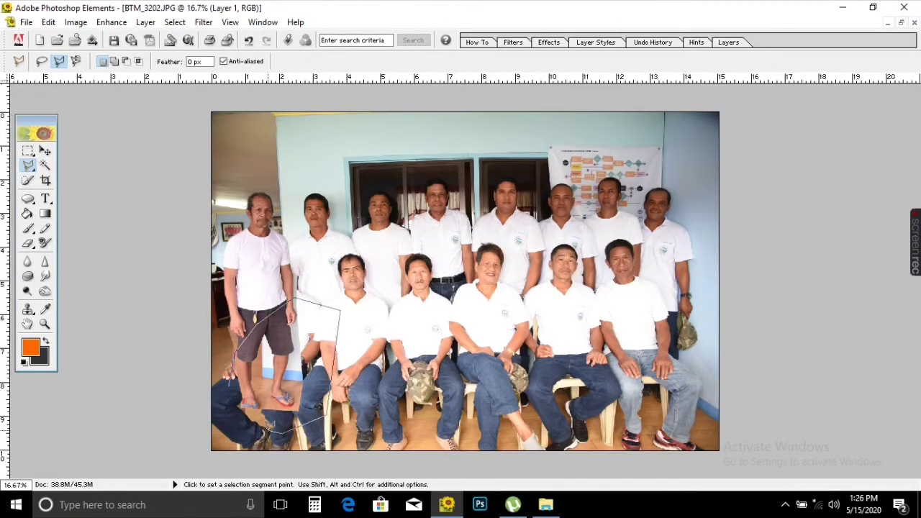
double_click(257, 426)
Feather the leg selection and confirm the feather amount
right_click(305, 374)
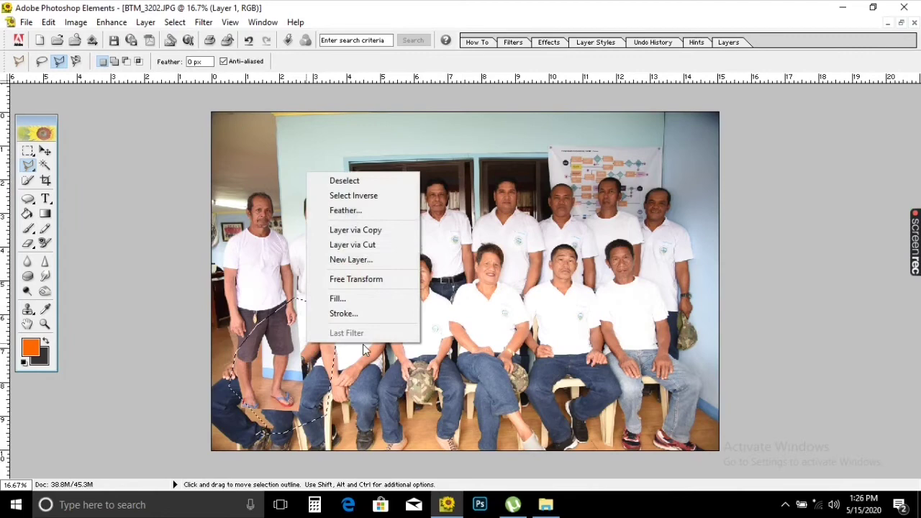
click(359, 209)
click(518, 239)
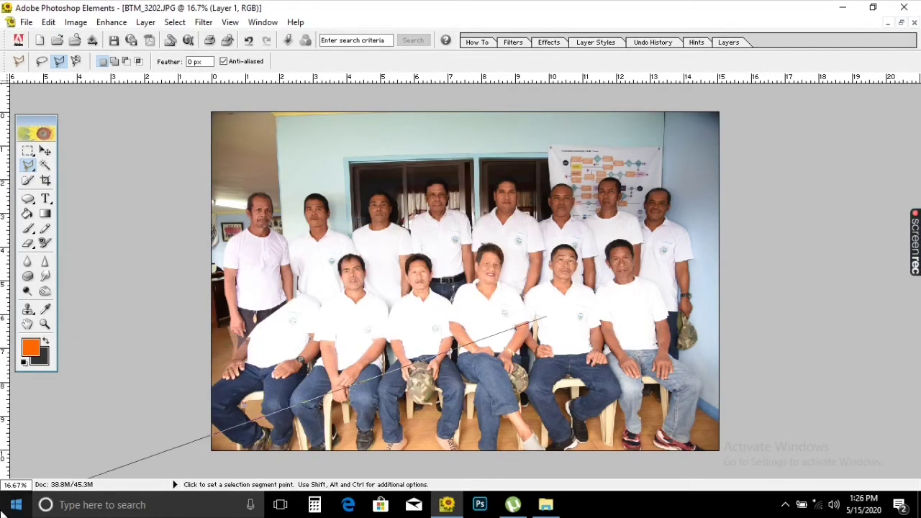
click(45, 151)
Select the area around the standing man and enlarge the eraser to 125 px
click(45, 165)
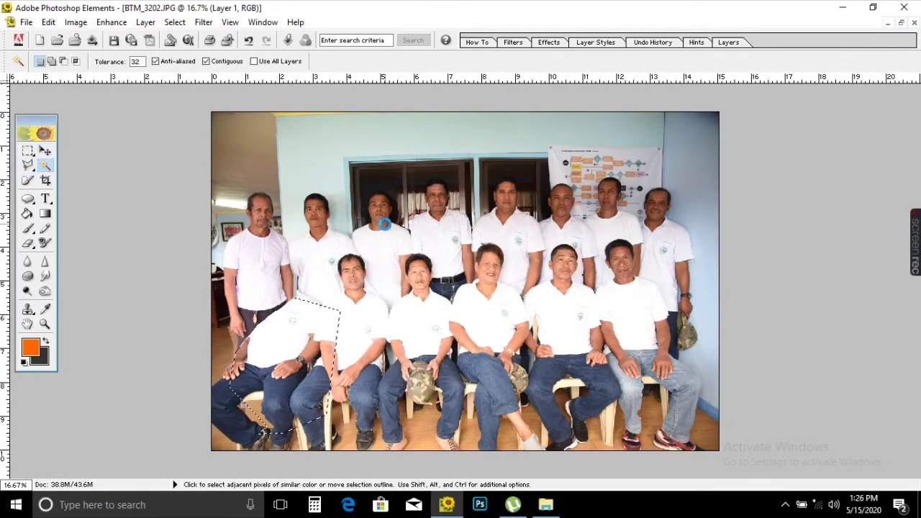
click(275, 246)
click(45, 151)
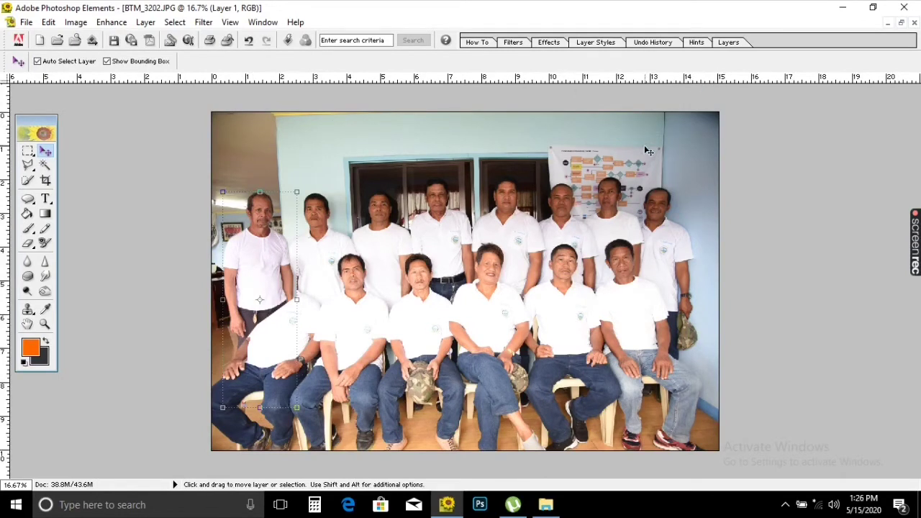
click(28, 243)
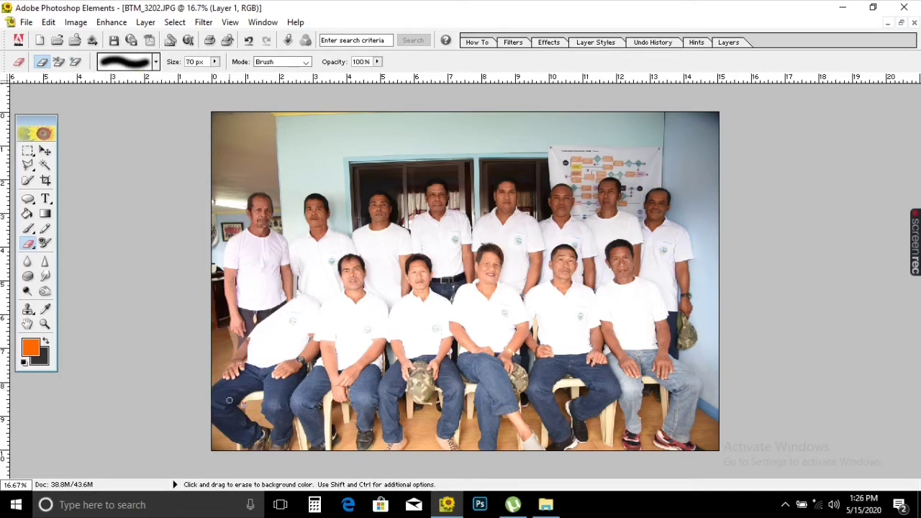
key(bracketright)
key(bracketright)
key(bracketright)
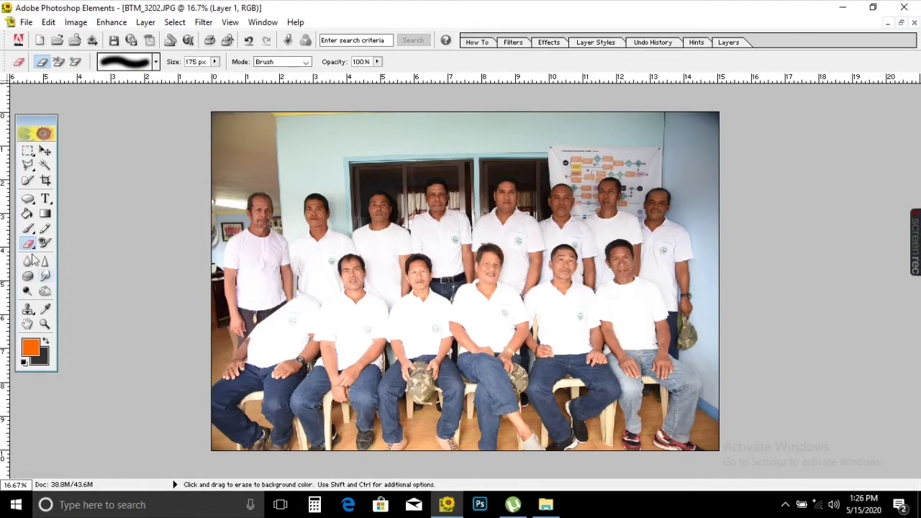
click(44, 150)
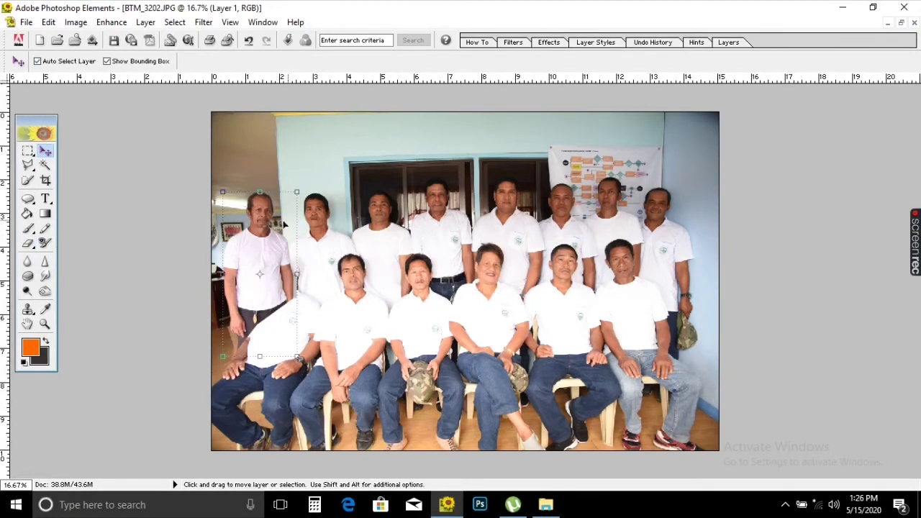
Lower Layer 1's opacity to about 41% and zoom in on the photo
click(731, 43)
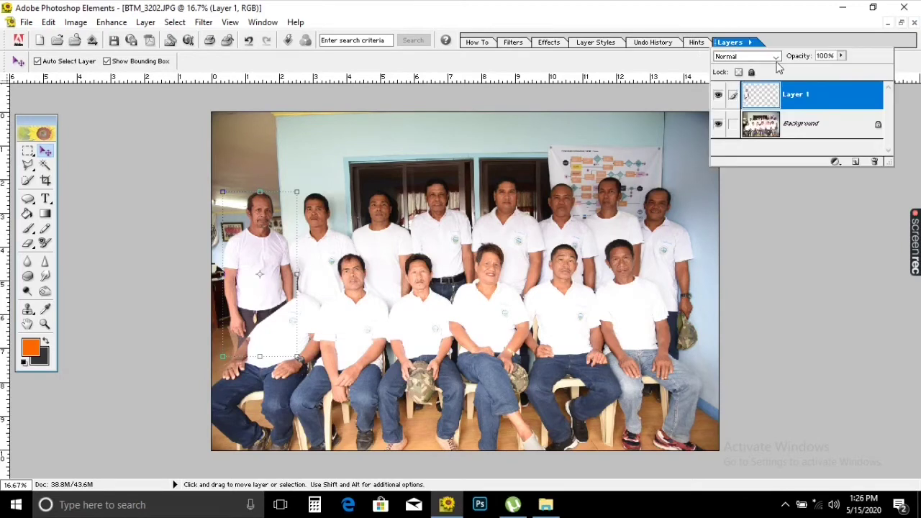
click(840, 56)
drag(842, 70, 809, 77)
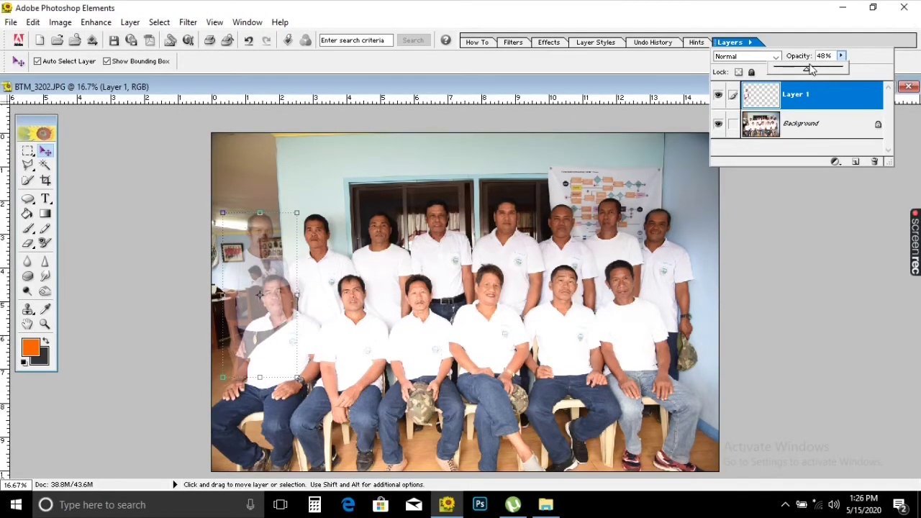
drag(806, 77, 803, 75)
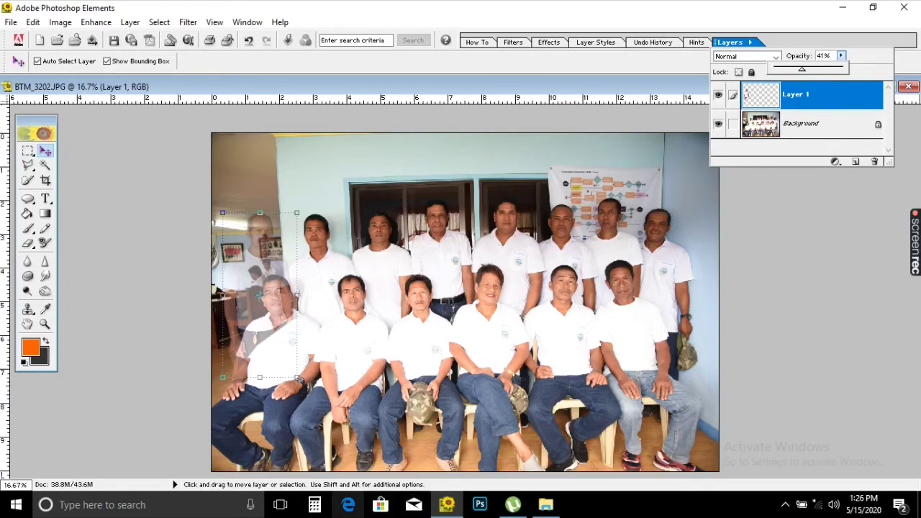
key(ctrl+plus)
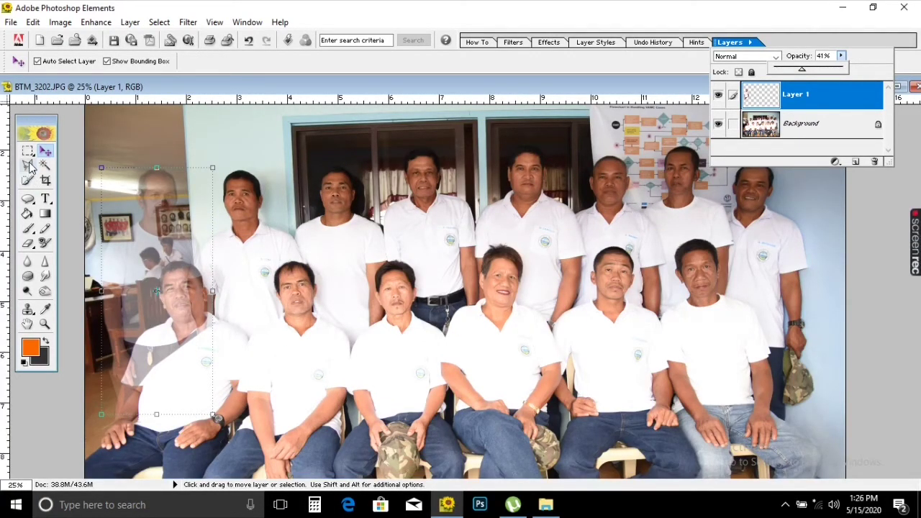
Erase Layer 1's faded ghosting over the seated man's shirt, then zoom in and pan
click(27, 243)
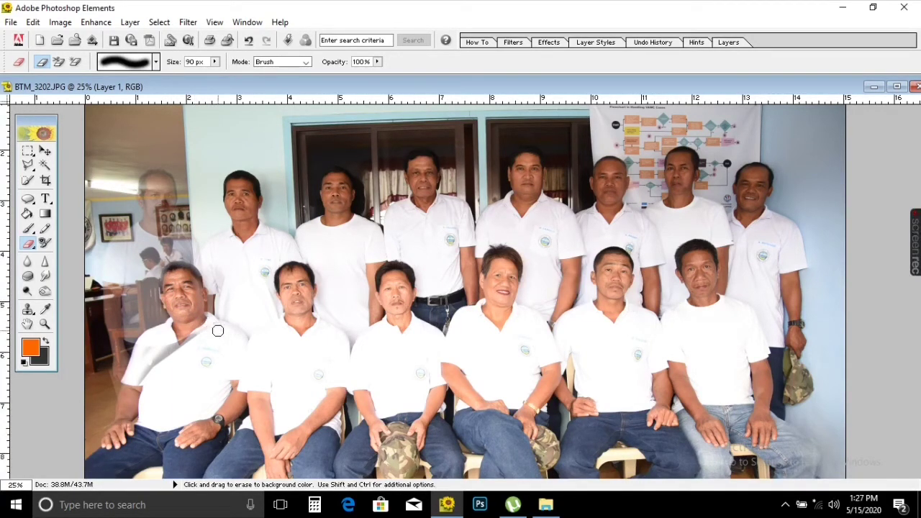
drag(205, 332, 136, 386)
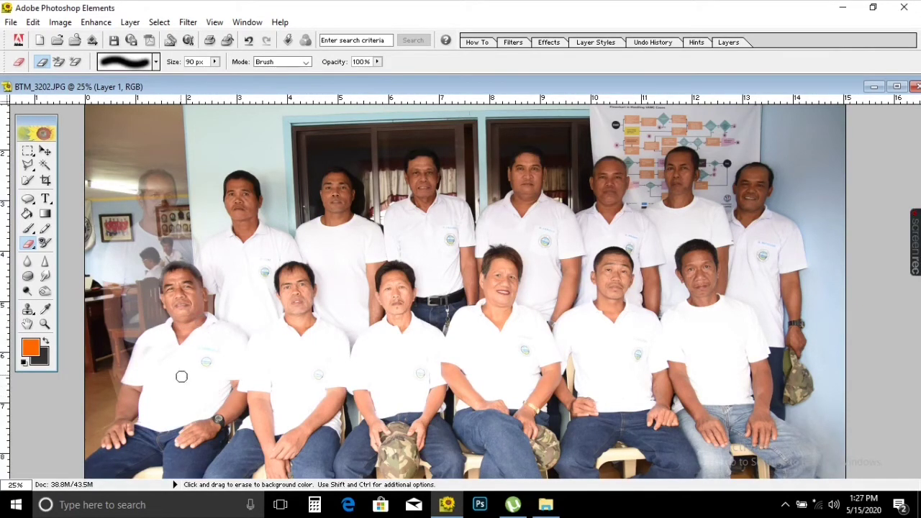
key(ctrl+equal)
drag(79, 329, 272, 243)
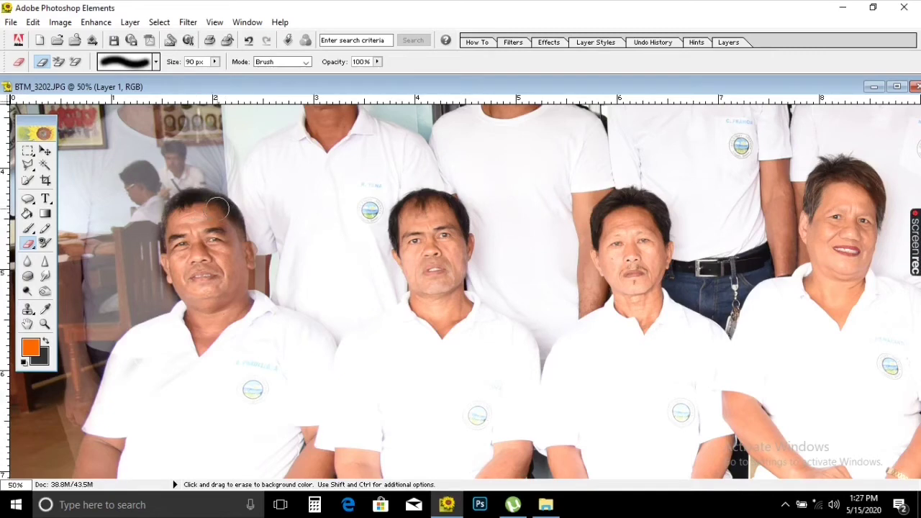
drag(273, 161, 420, 317)
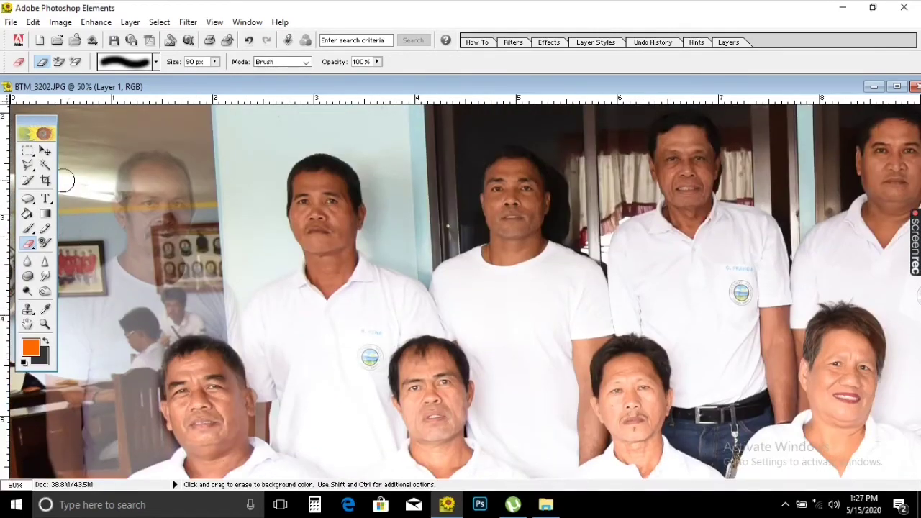
click(45, 150)
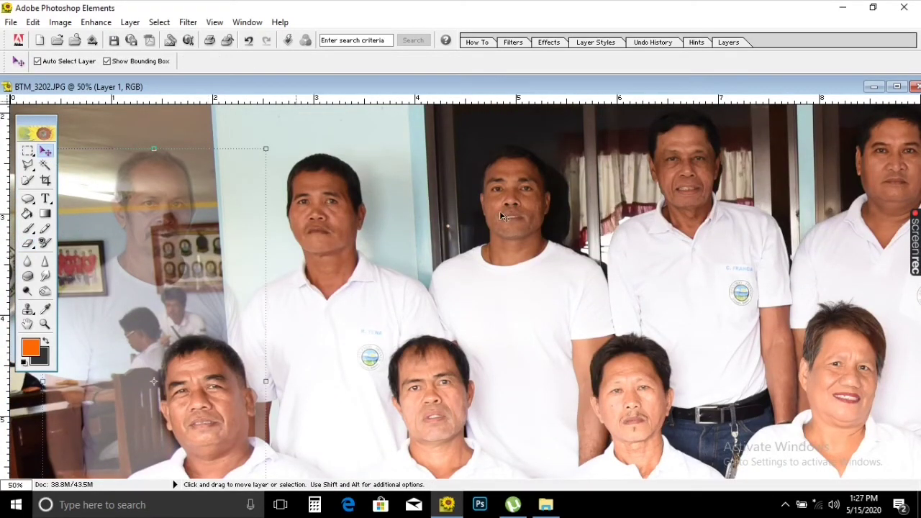
Restore Layer 1 to full opacity in the Layers panel
click(729, 42)
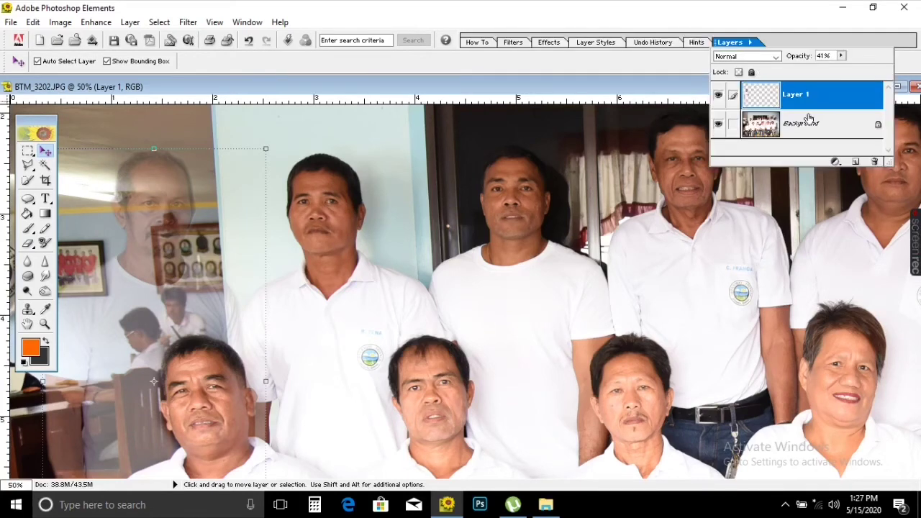
click(841, 56)
drag(846, 75, 813, 72)
click(218, 400)
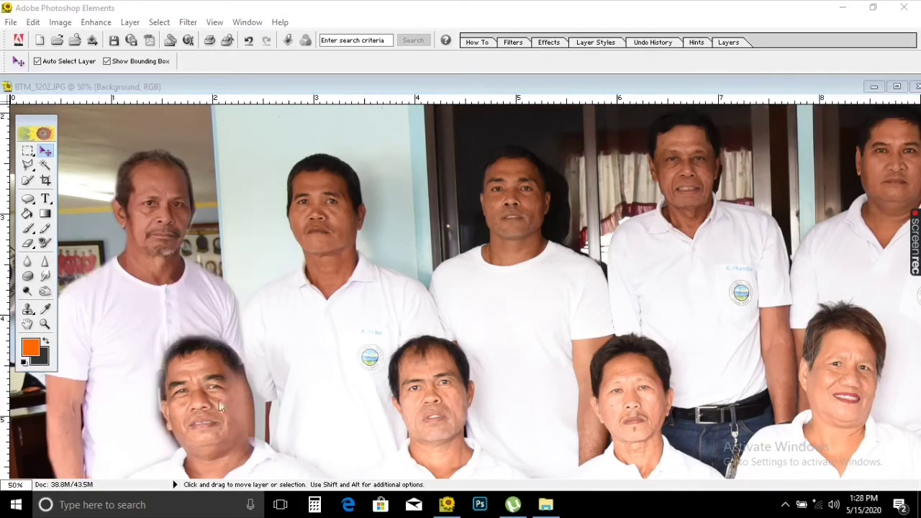
click(29, 262)
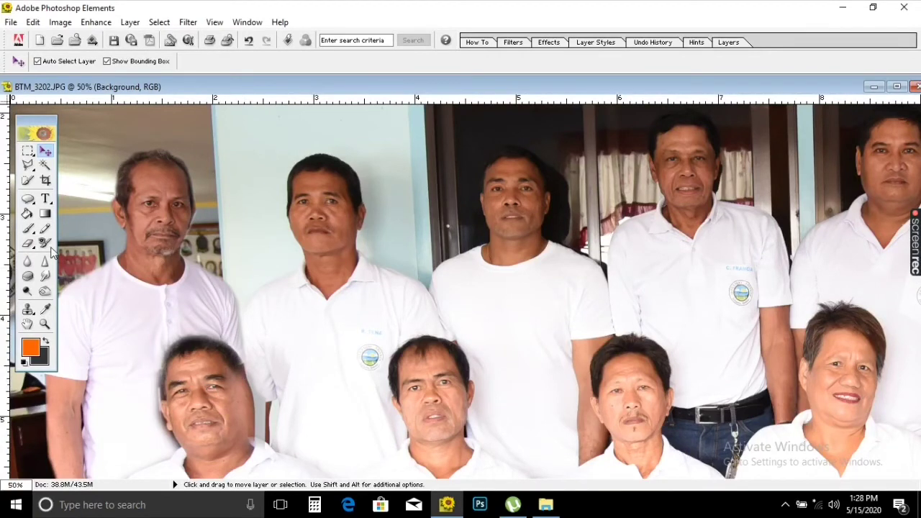
Erase Layer 1's fringe over the seated man's face and hair, undoing a stray cheek erase
click(29, 243)
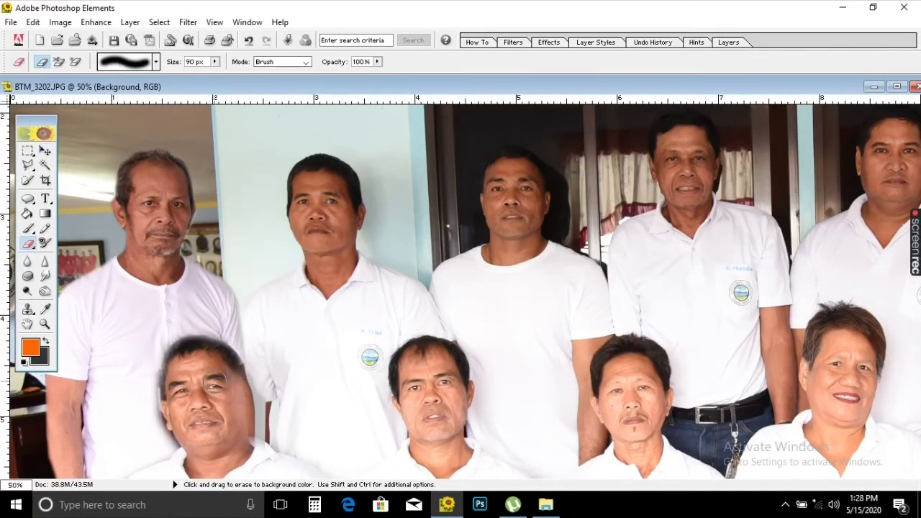
drag(212, 381, 218, 394)
key(ctrl+z)
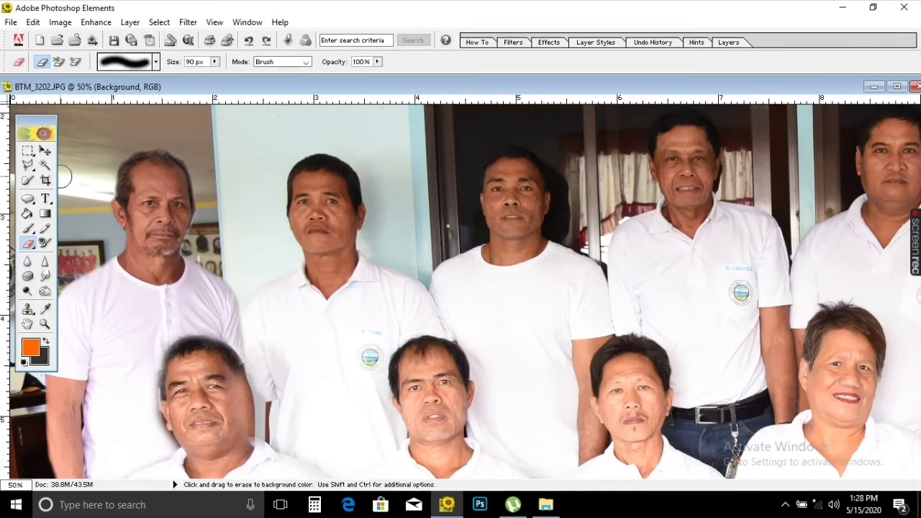
click(45, 151)
click(158, 216)
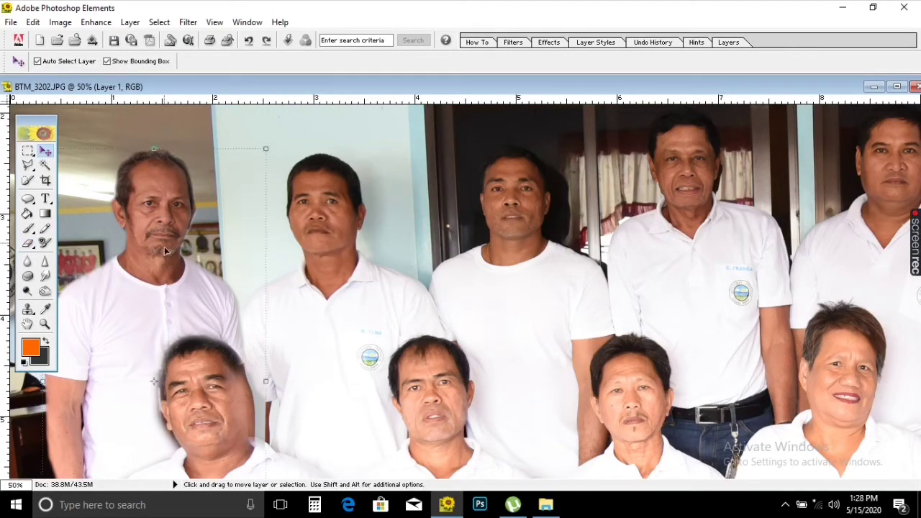
click(27, 243)
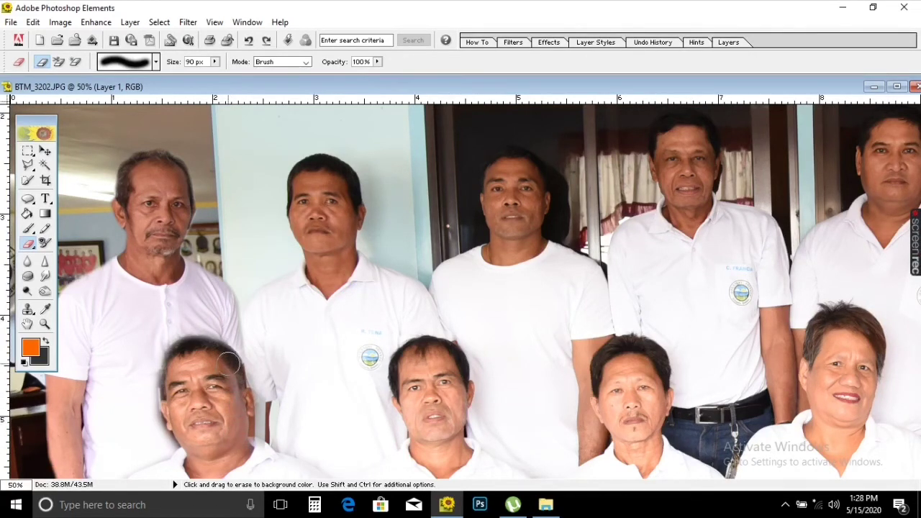
drag(229, 388, 230, 367)
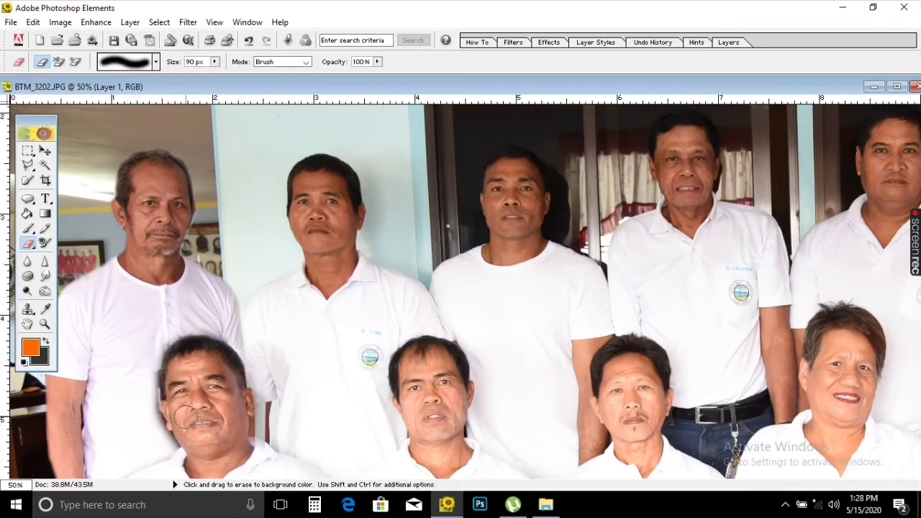
Zoom to 100% on the standing men's faces and fine-tune the eraser size
scroll(216, 443, down, 1)
scroll(215, 443, down, 1)
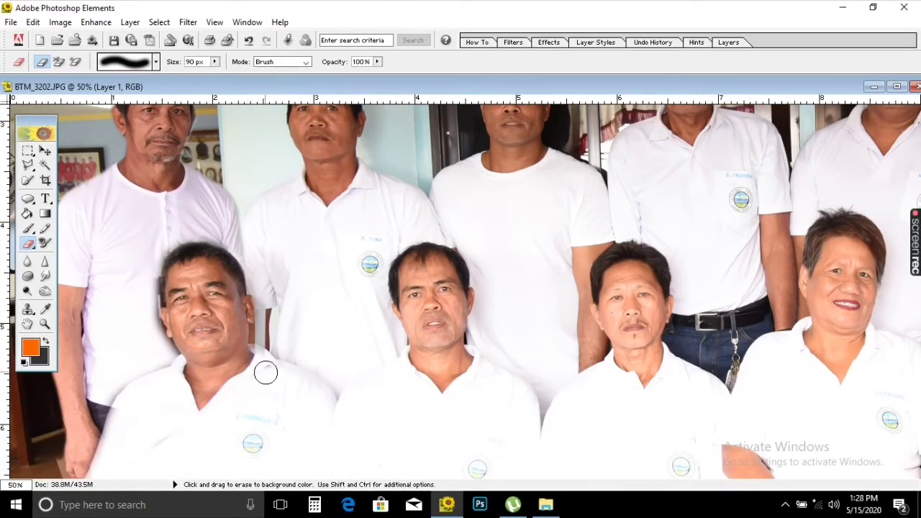
key(space)
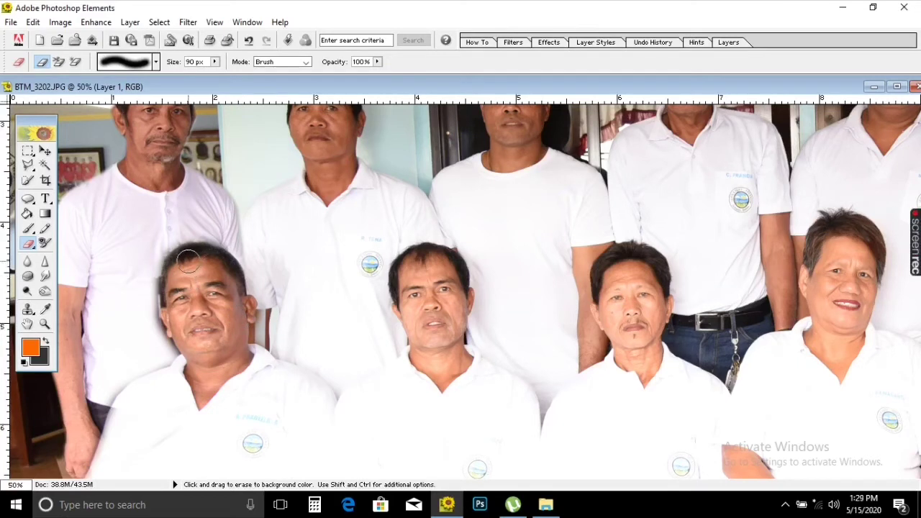
drag(183, 280, 229, 368)
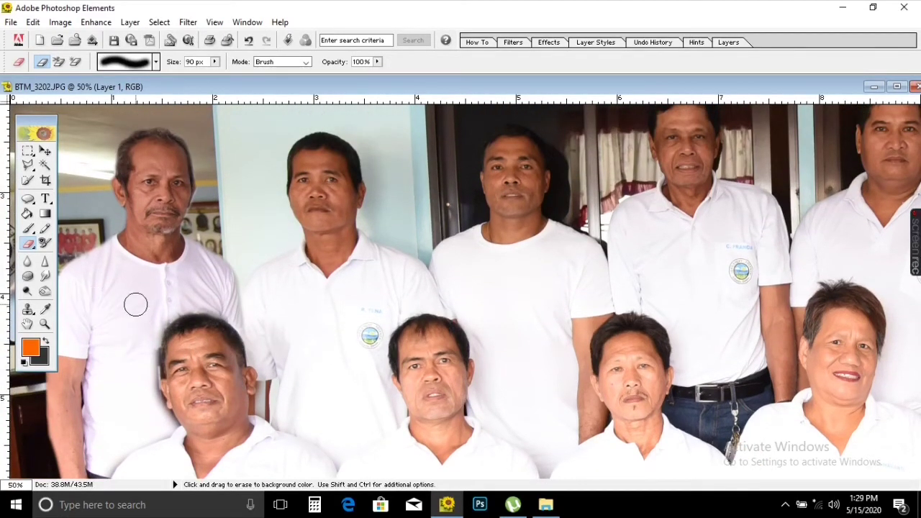
scroll(136, 304, up, 1)
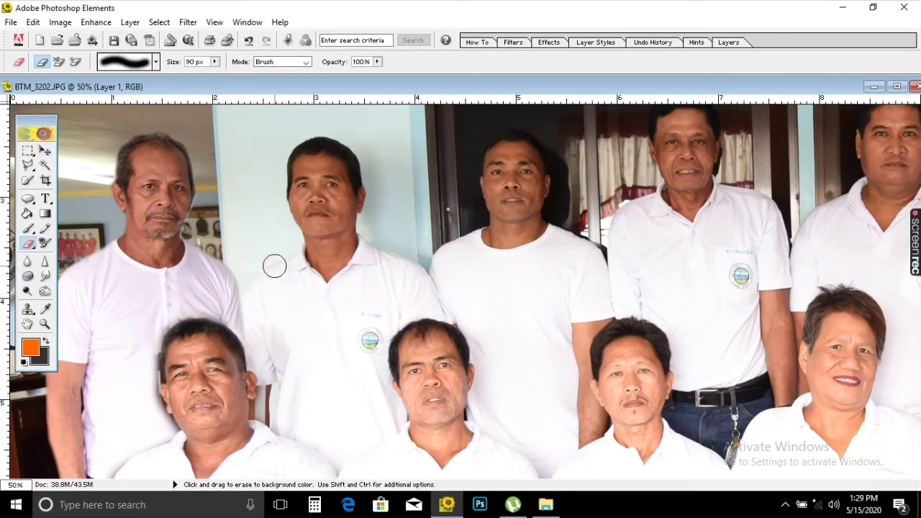
key(alt)
key(alt+bracketleft)
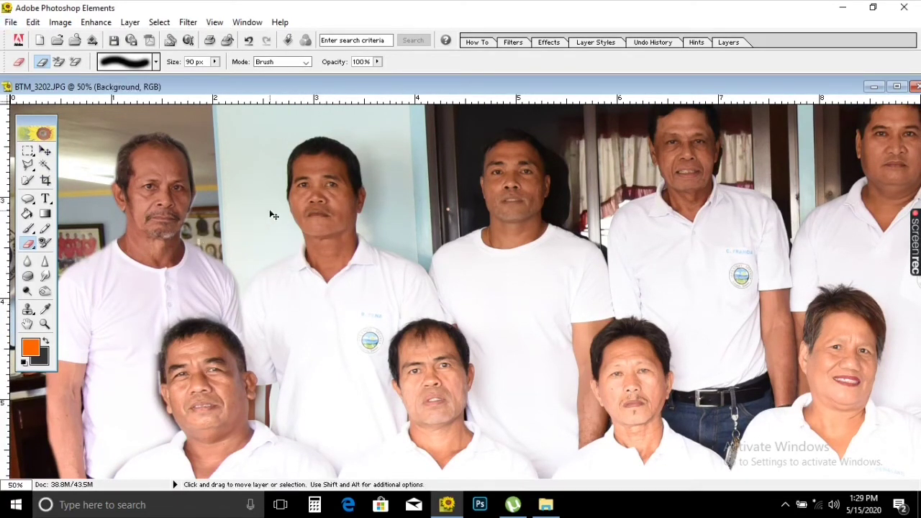
key(ctrl+equal)
drag(335, 287, 570, 361)
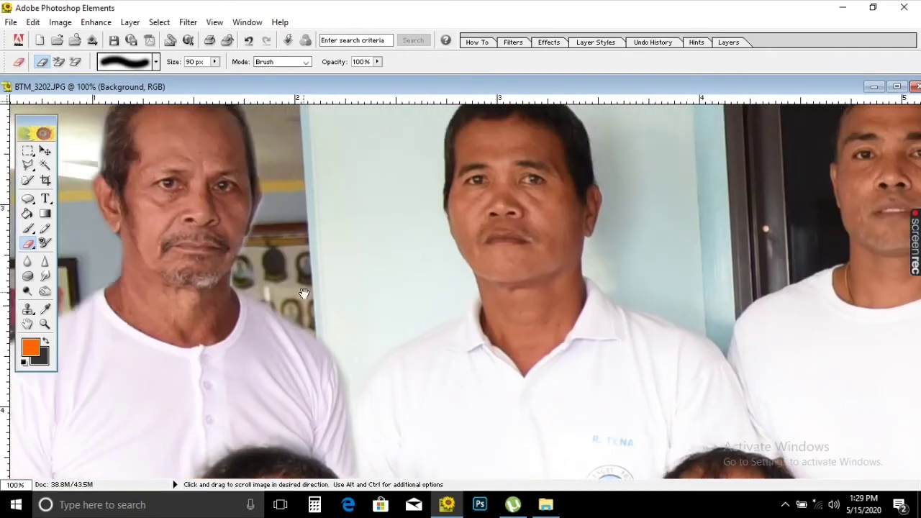
key(bracketleft)
key(bracketleft)
key(bracketleft)
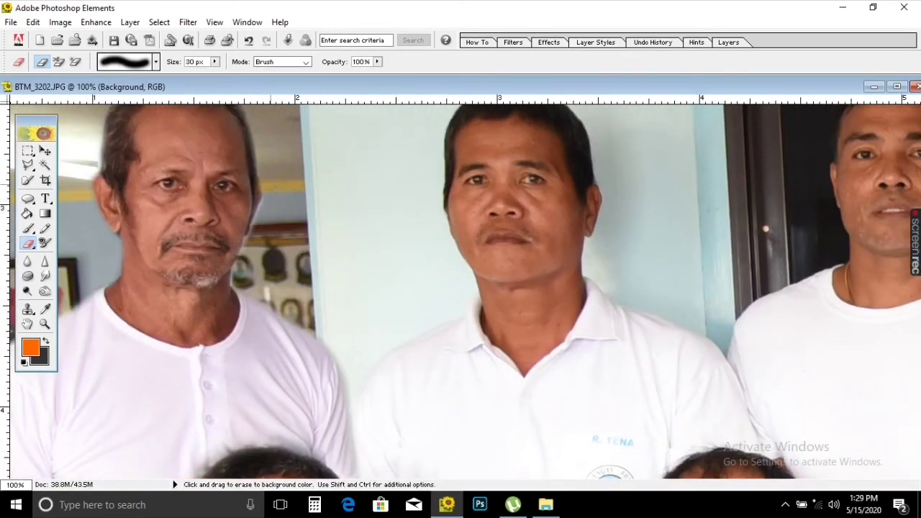
key(bracketleft)
key(bracketright)
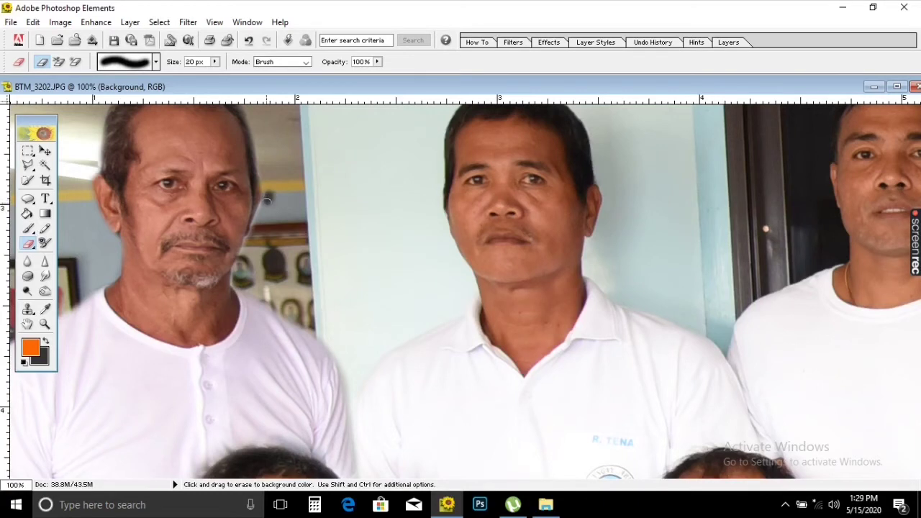
With Layer 1 active and a 40 px eraser, erase the fringe beside the seated man's ear
click(45, 150)
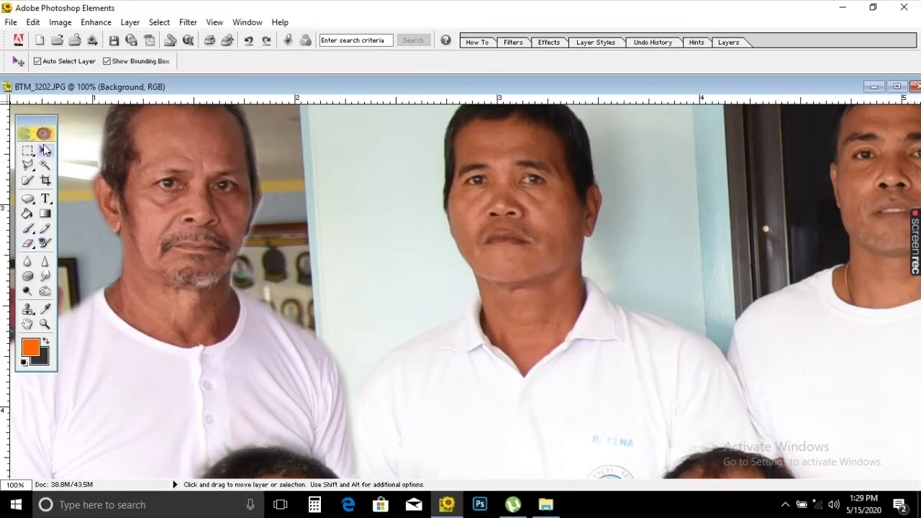
click(189, 189)
click(28, 243)
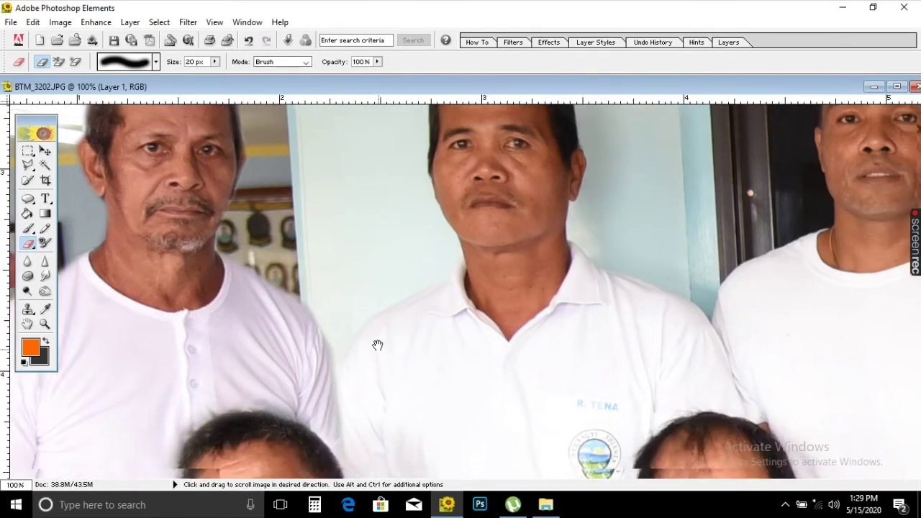
drag(408, 361, 373, 317)
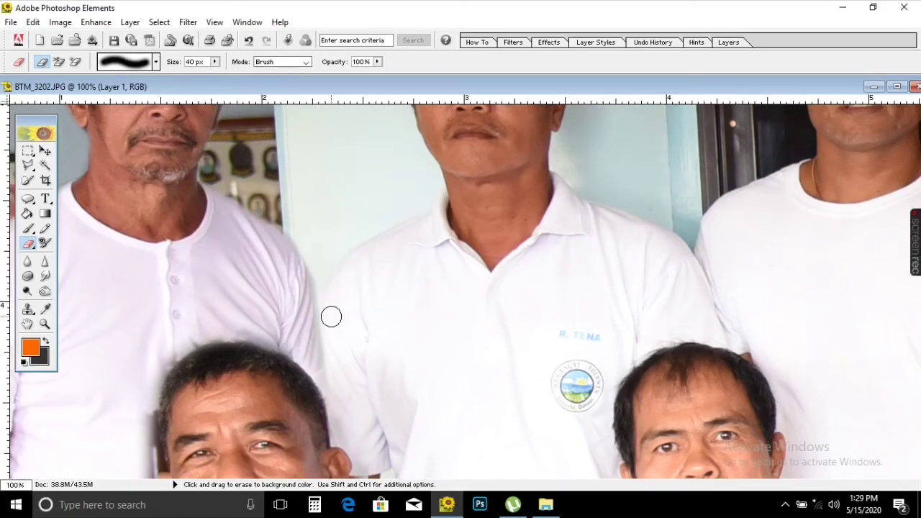
key(bracketright)
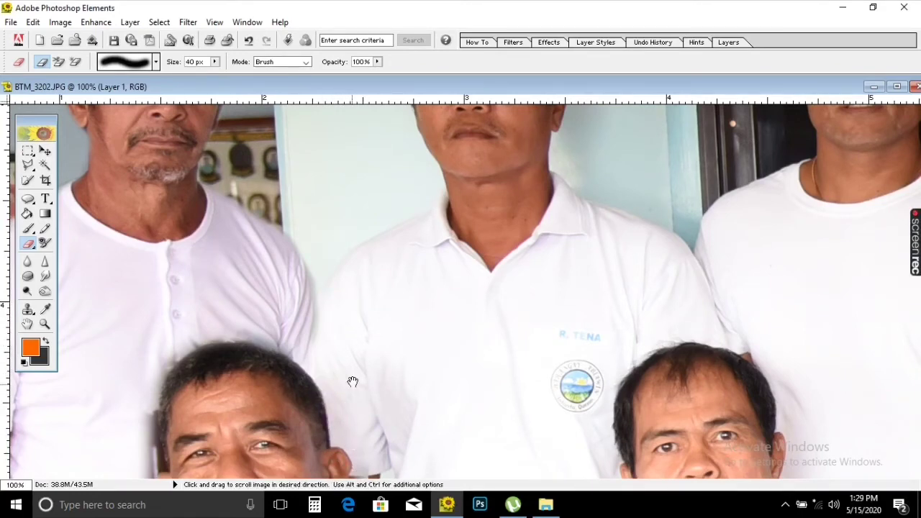
scroll(352, 379, down, 3)
drag(327, 381, 340, 377)
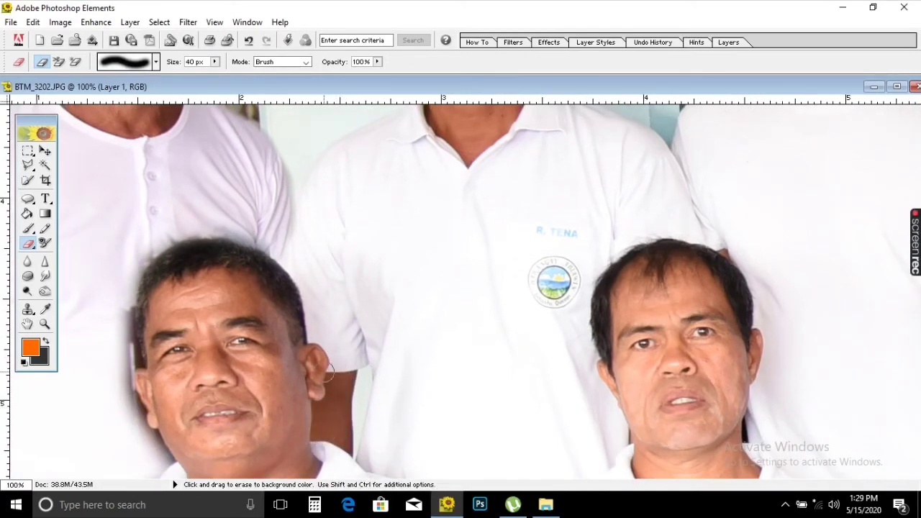
Pan toward the left man's face and the wall to check for leftover fringe
drag(302, 305, 343, 323)
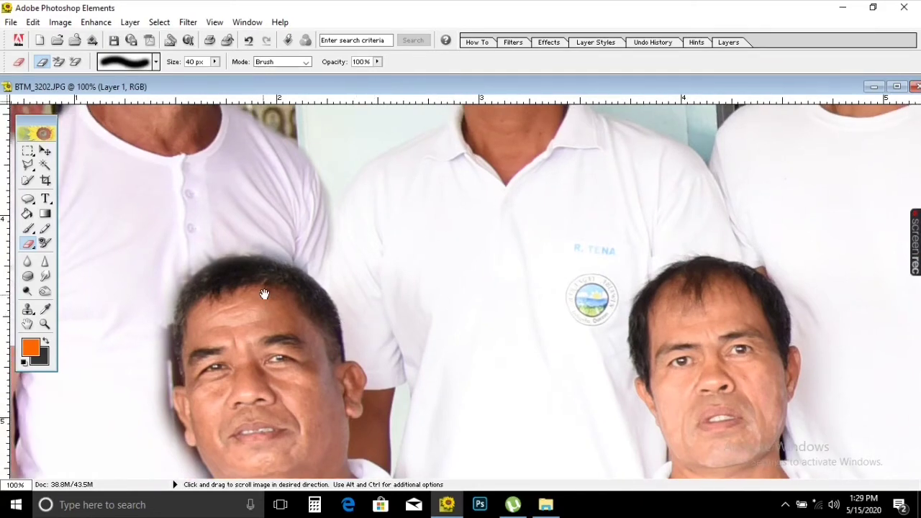
drag(246, 195, 384, 345)
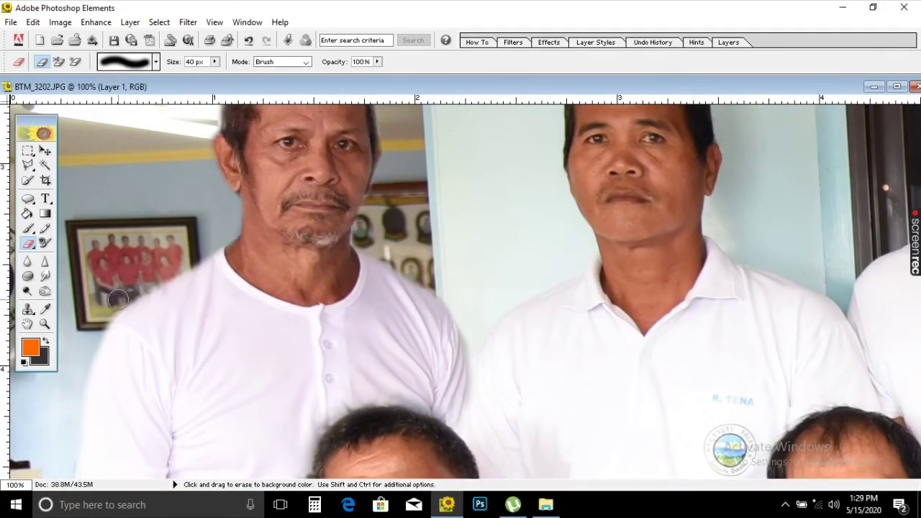
scroll(110, 307, down, 3)
scroll(110, 306, down, 1)
scroll(111, 306, down, 1)
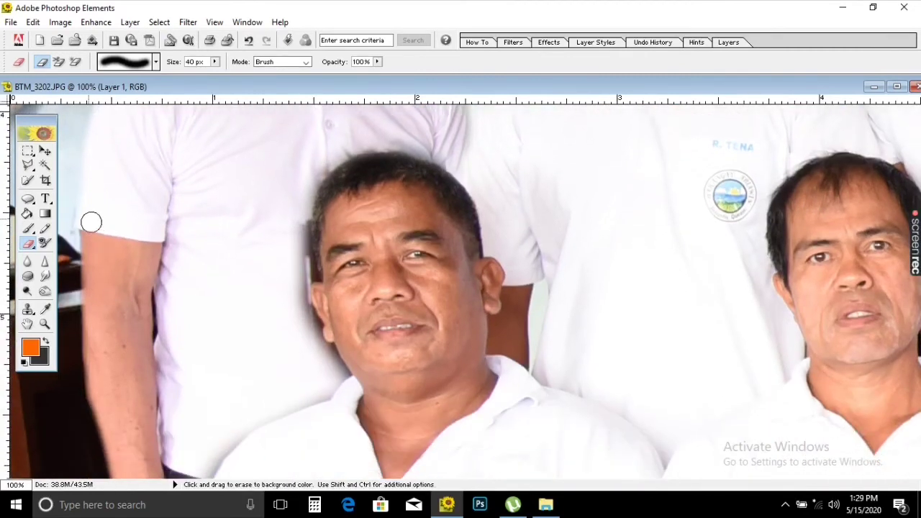
scroll(64, 245, down, 1)
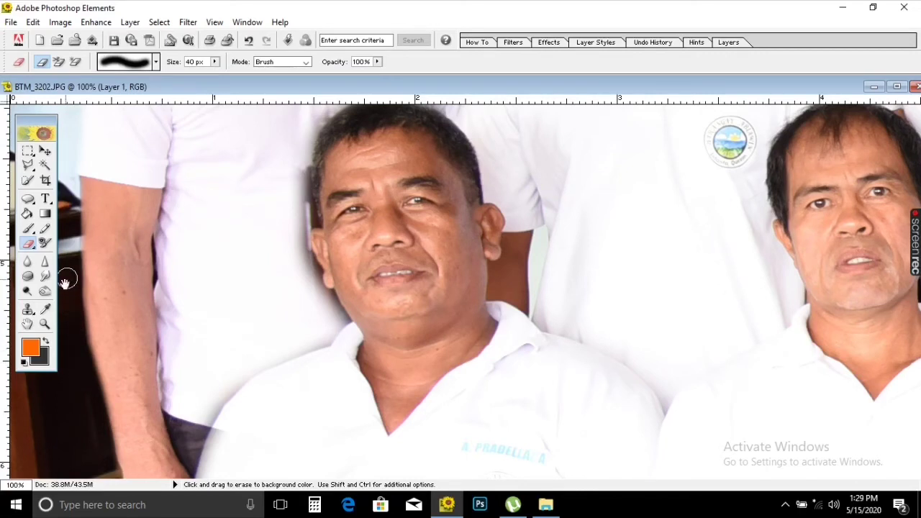
scroll(72, 280, down, 4)
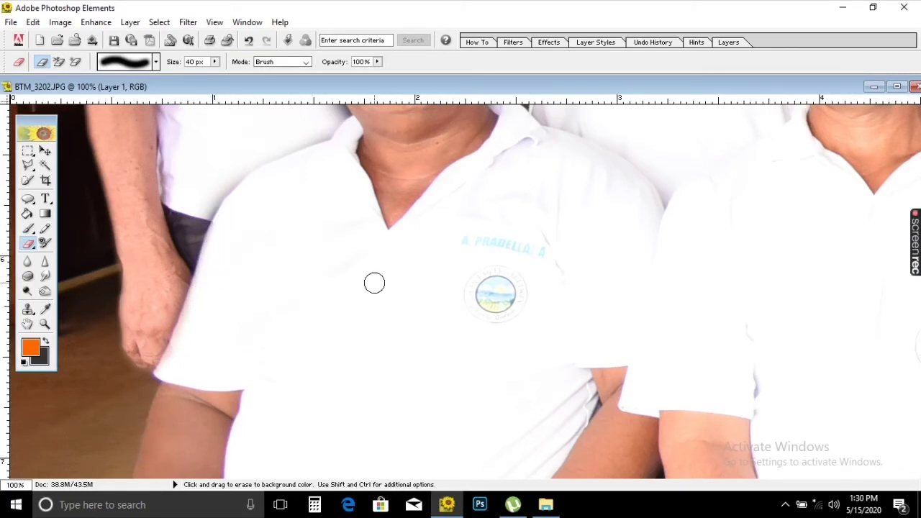
Review the added man's face and standing men, then zoom out to the whole group photo
drag(461, 230, 453, 319)
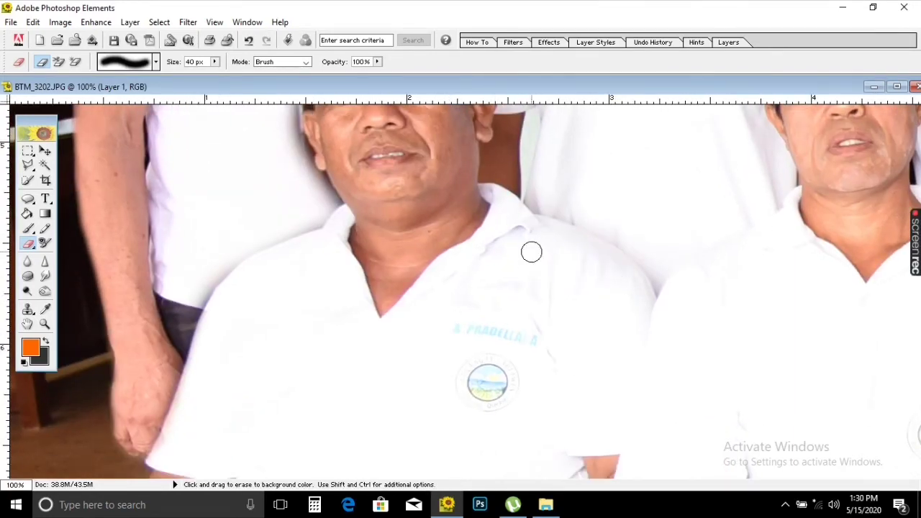
drag(531, 251, 501, 354)
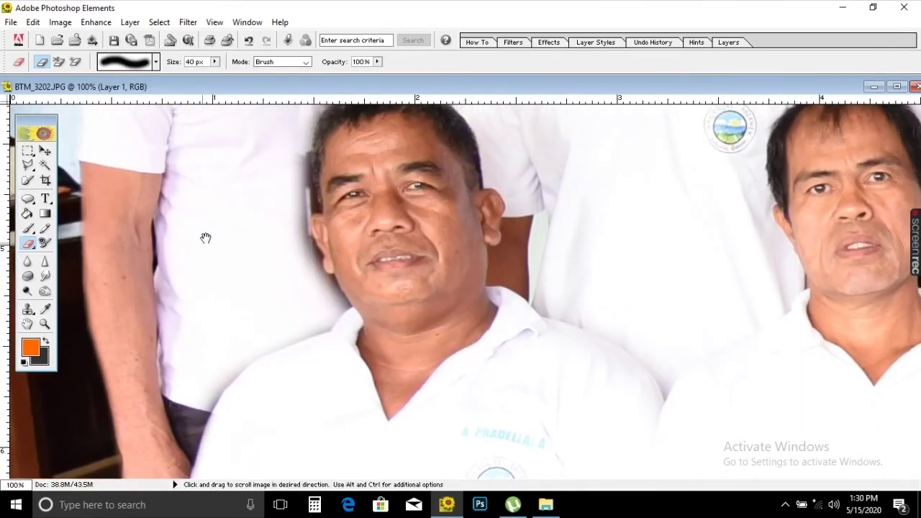
mouse_move(206, 238)
mouse_down()
mouse_move(226, 296)
mouse_move(237, 475)
mouse_move(230, 288)
mouse_up()
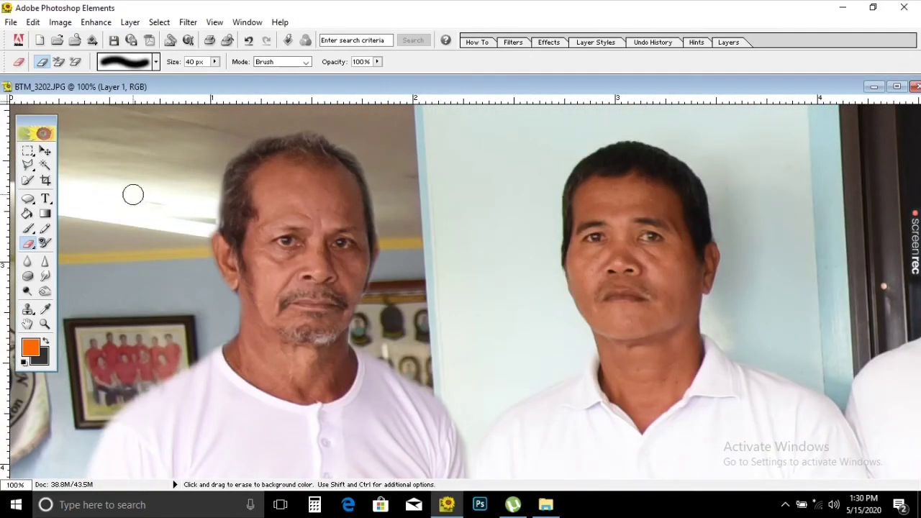
mouse_move(216, 364)
mouse_down()
mouse_move(218, 302)
mouse_move(199, 195)
mouse_up()
drag(336, 367, 336, 309)
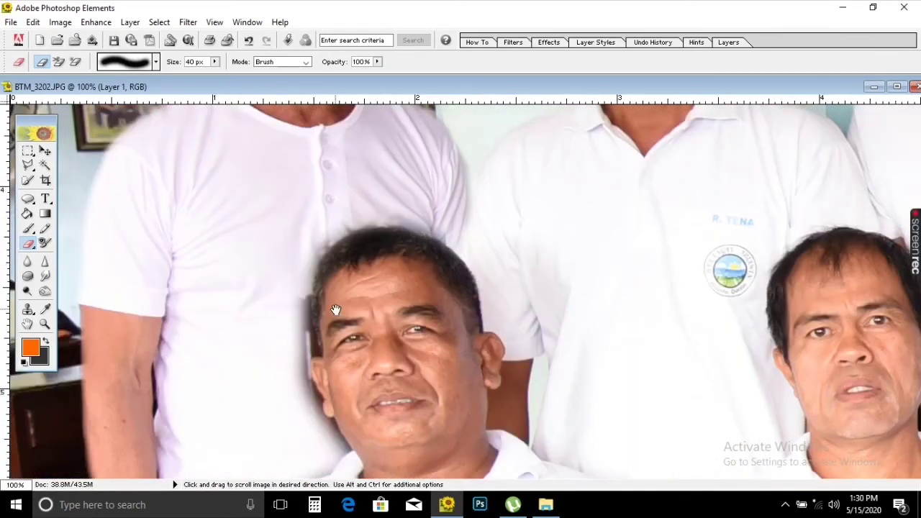
key(ctrl+minus)
key(ctrl+minus)
key(ctrl+minus)
key(ctrl+minus)
key(ctrl+minus)
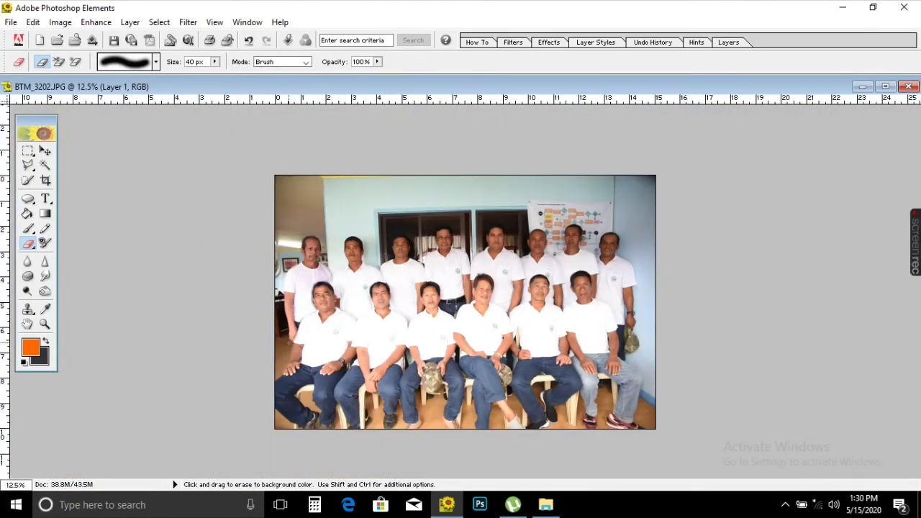
Zoom in on the left seated men and set up the Clone Stamp with a 60 px brush
click(44, 151)
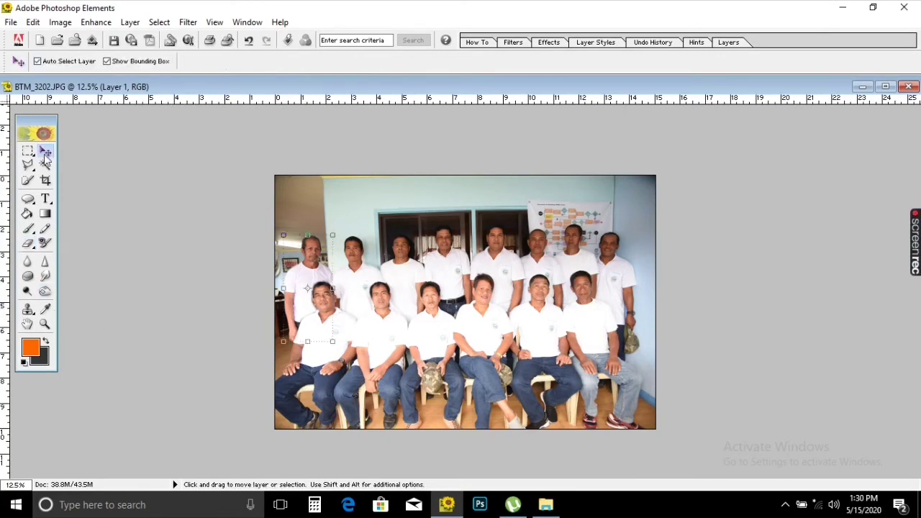
key(ctrl+plus)
key(ctrl+plus)
key(ctrl+plus)
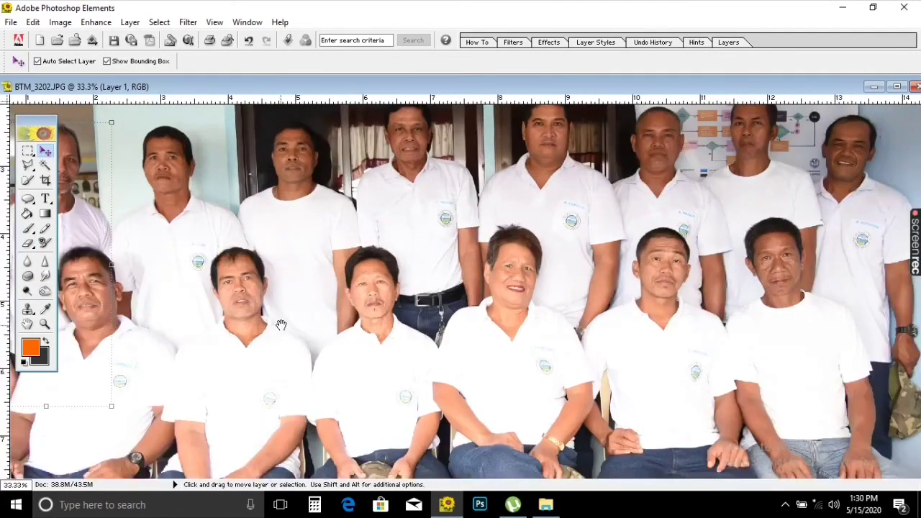
key(ctrl+plus)
key(ctrl+plus)
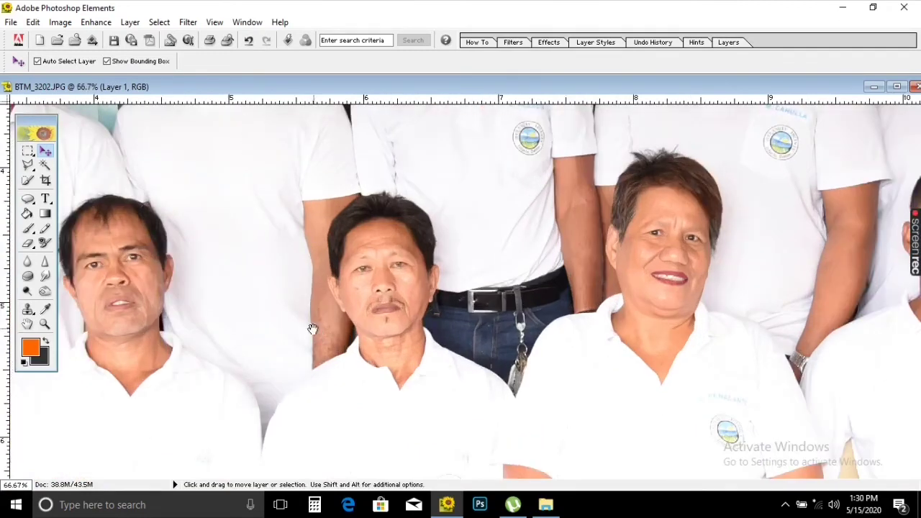
drag(316, 330, 423, 331)
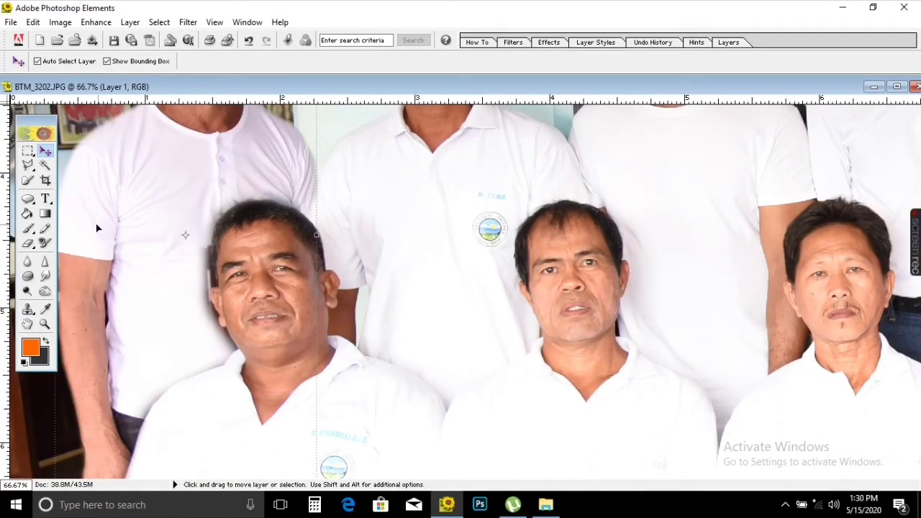
click(27, 309)
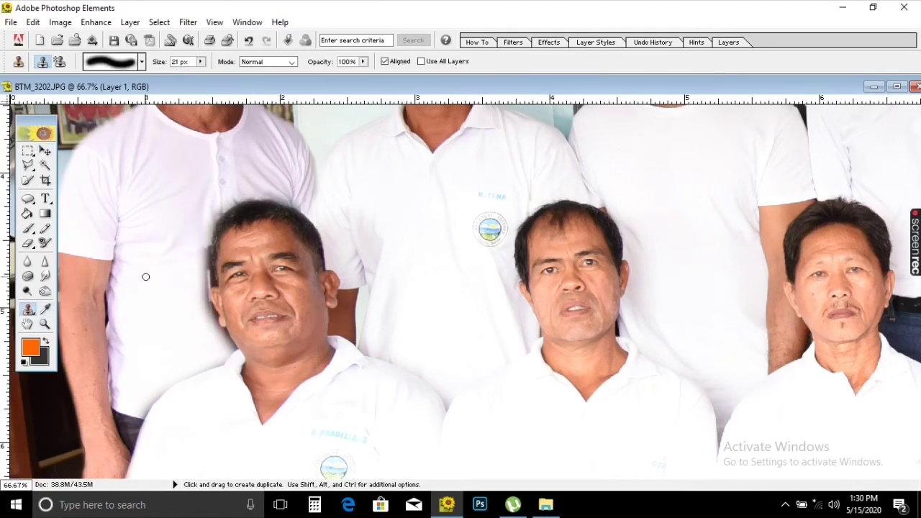
key(bracketright)
key(bracketright)
click(27, 243)
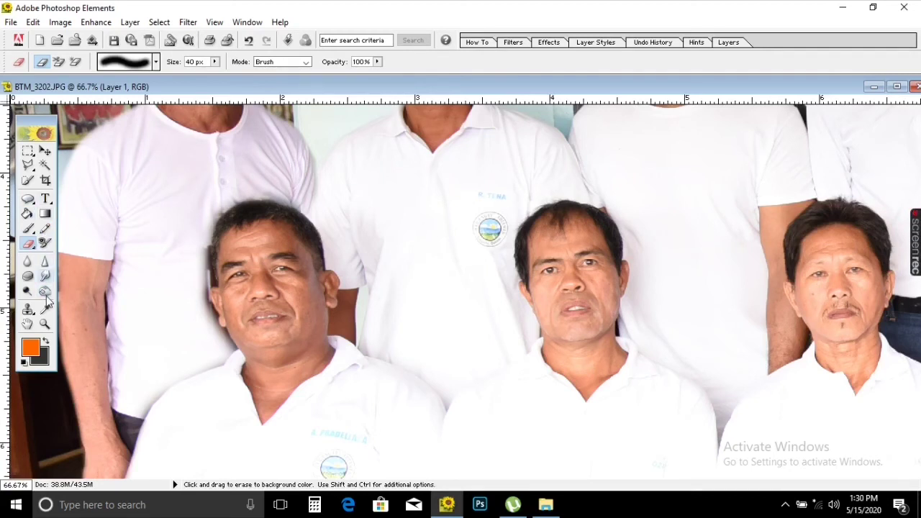
click(27, 311)
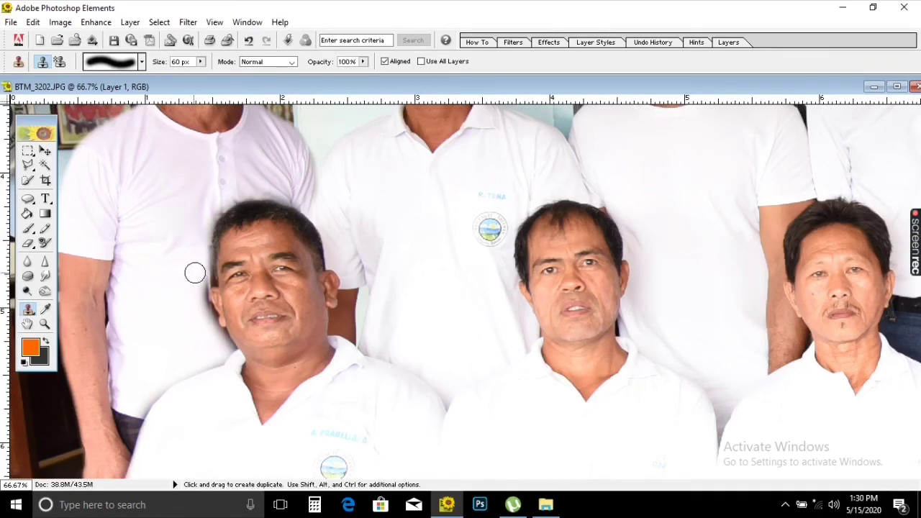
Zoom to 200%, set clone opacity 47% and size 30 px, and clone over the shadow beside the face
key(ctrl+equal)
key(ctrl+equal)
mouse_move(183, 318)
mouse_down()
mouse_move(230, 309)
mouse_move(737, 295)
mouse_up()
click(363, 61)
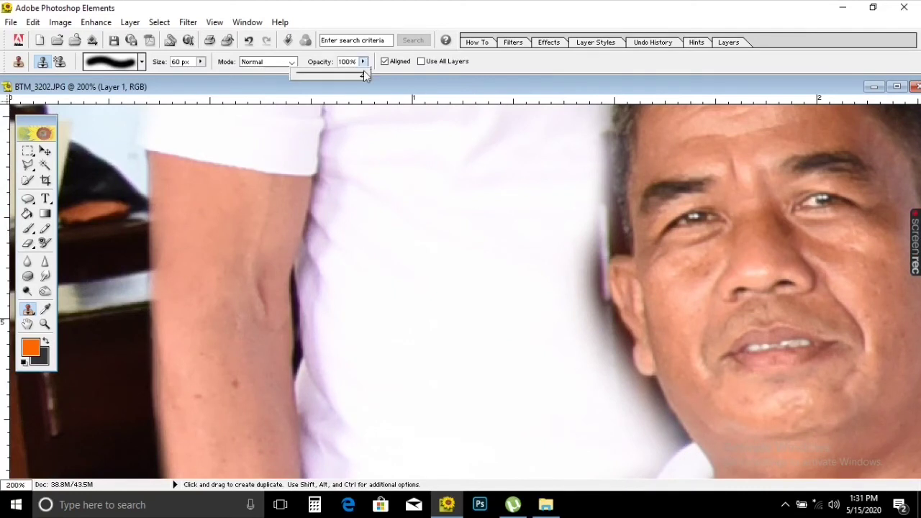
scroll(524, 278, up, 1)
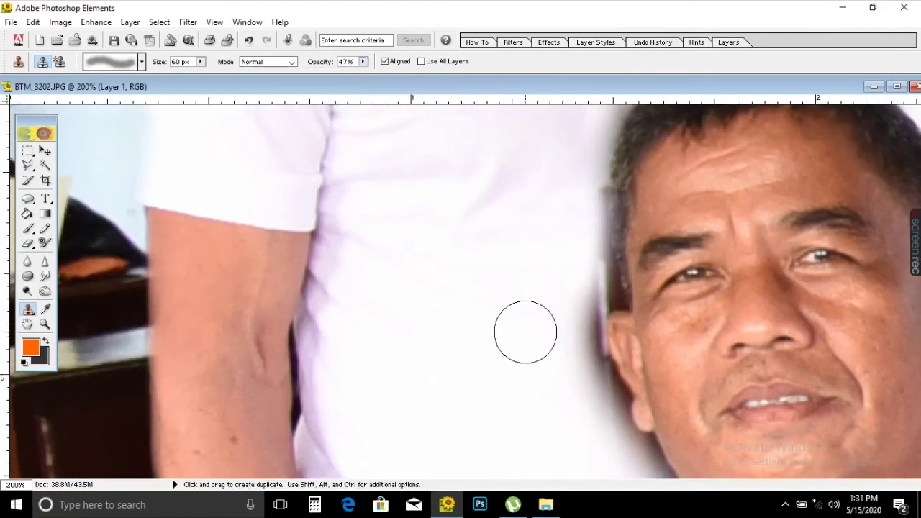
key(bracketleft)
key(bracketleft)
key(bracketleft)
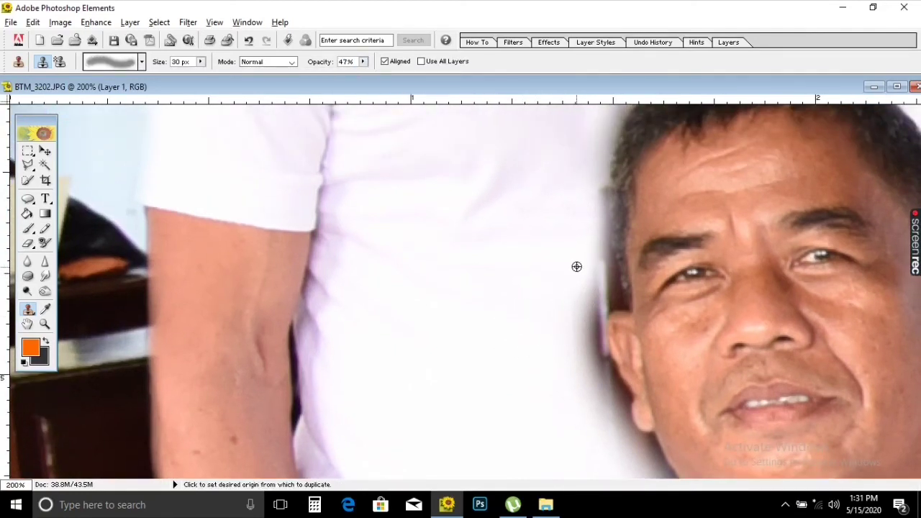
alt+click(576, 265)
drag(593, 261, 597, 281)
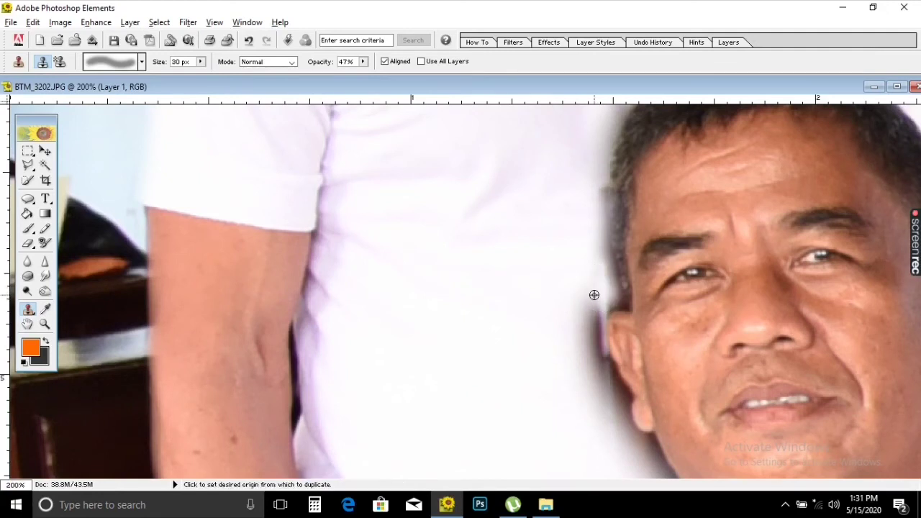
Clone over the dark edge between the shirt and the added man's cheek
alt+click(595, 295)
alt+click(600, 286)
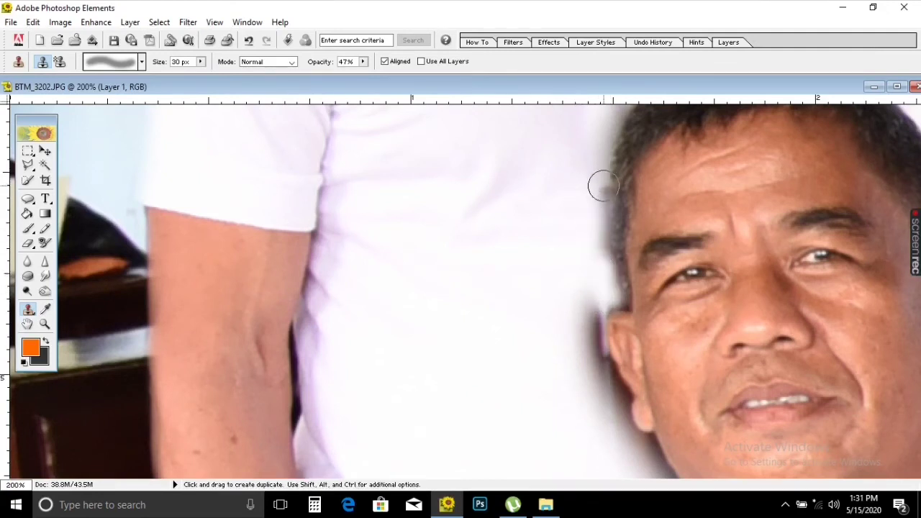
drag(592, 209, 590, 326)
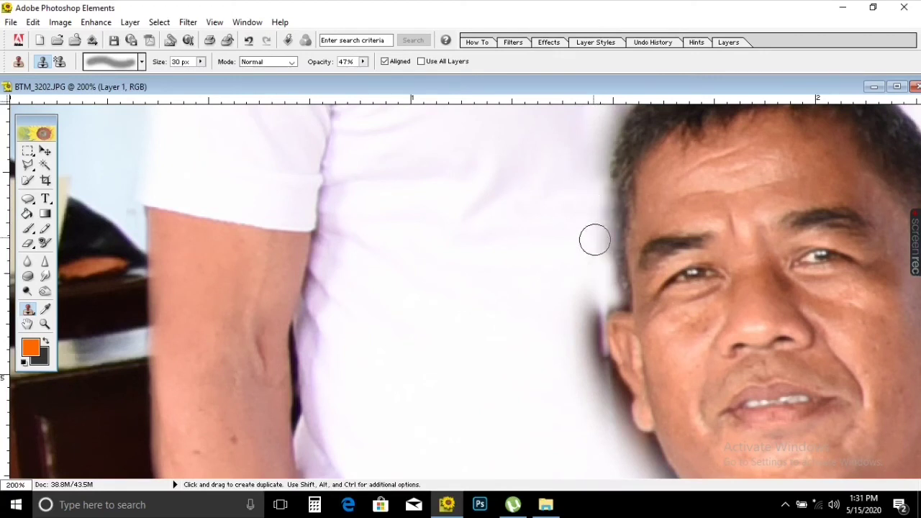
drag(592, 314, 582, 341)
alt+click(577, 314)
key(bracketleft)
key(bracketleft)
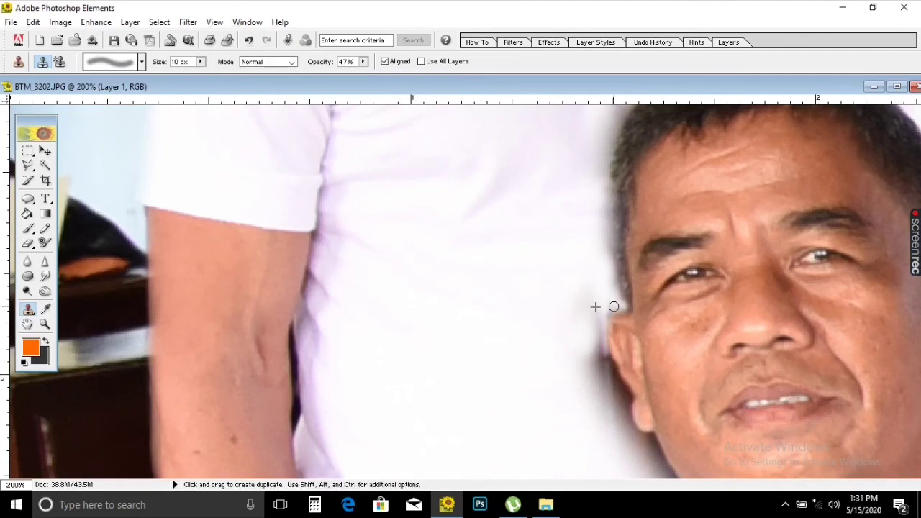
key(bracketright)
key(bracketright)
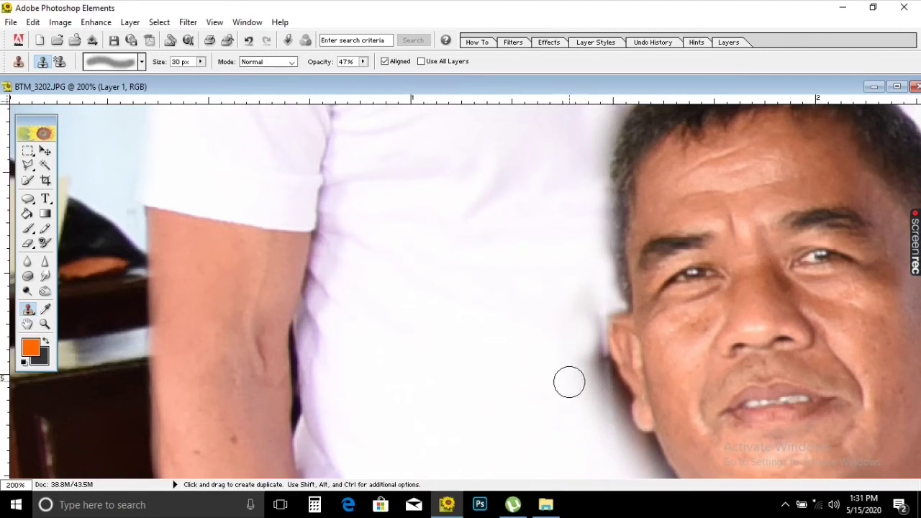
Blend away the dark seam along the added man's neck edge
key(alt)
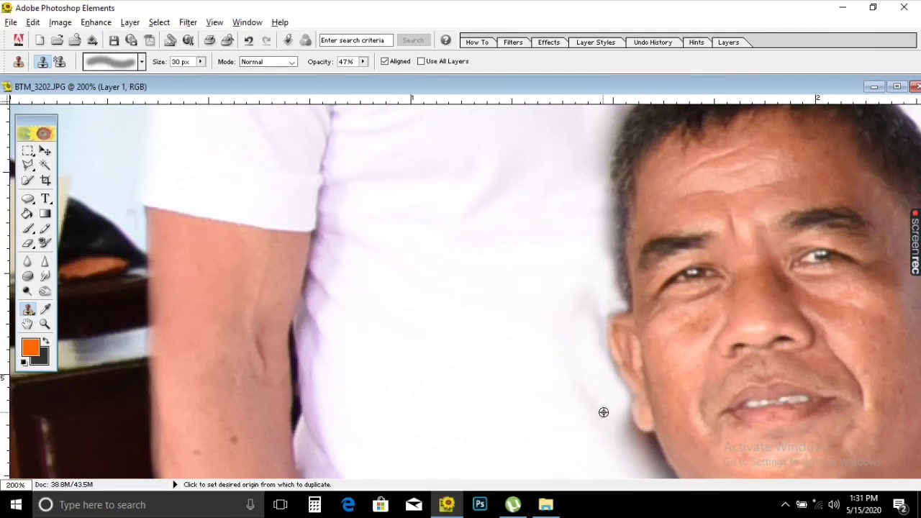
mouse_move(609, 442)
mouse_down()
mouse_move(619, 381)
mouse_move(637, 344)
mouse_move(657, 390)
mouse_move(670, 390)
mouse_up()
drag(639, 356, 621, 336)
alt+click(635, 368)
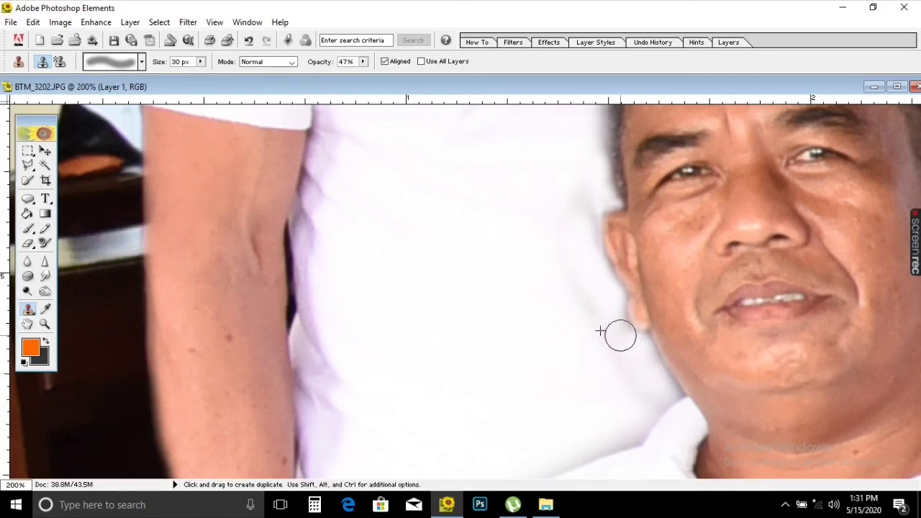
alt+click(625, 382)
mouse_move(625, 419)
mouse_down()
mouse_move(619, 440)
mouse_move(569, 434)
mouse_move(577, 306)
mouse_up()
key(space)
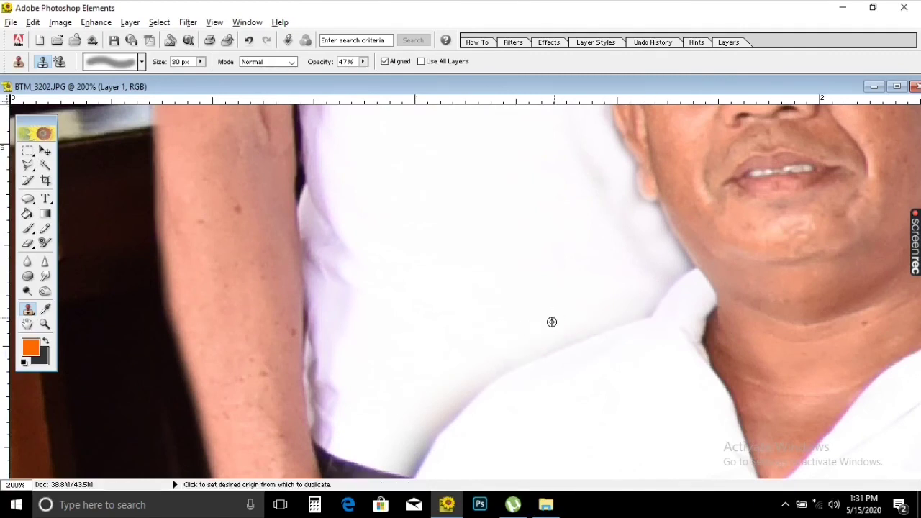
Smooth the shirt edge near the neck to white, then zoom out to check the photo
alt+click(552, 322)
mouse_move(522, 358)
mouse_down()
mouse_move(463, 391)
mouse_move(419, 440)
mouse_move(467, 285)
mouse_up()
key(space)
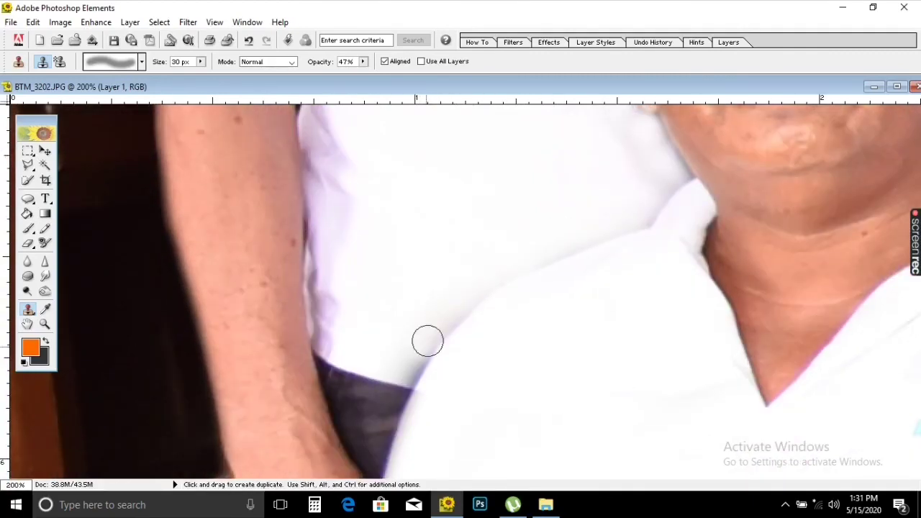
drag(428, 341, 413, 376)
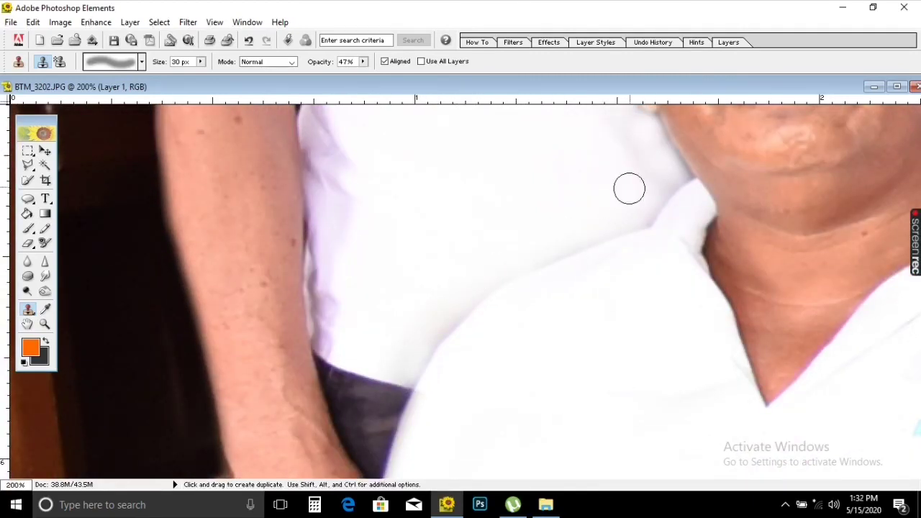
alt+click(662, 177)
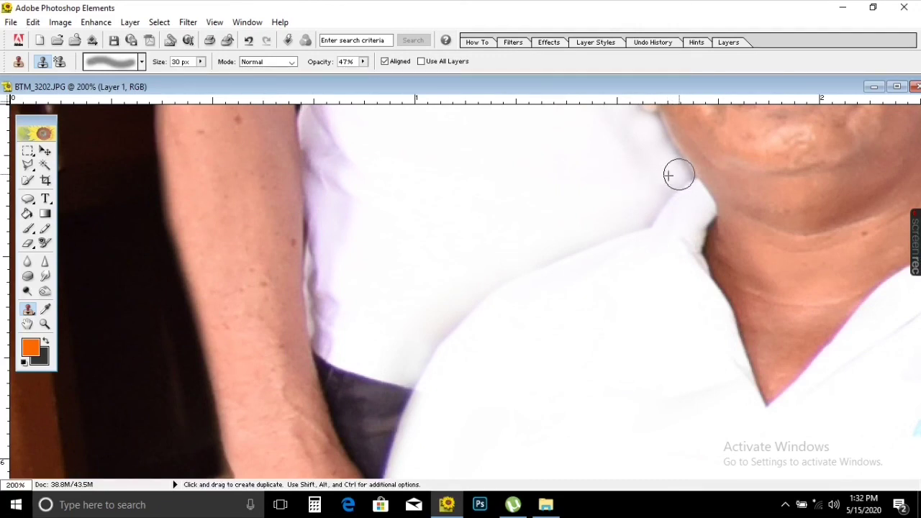
drag(679, 175, 654, 140)
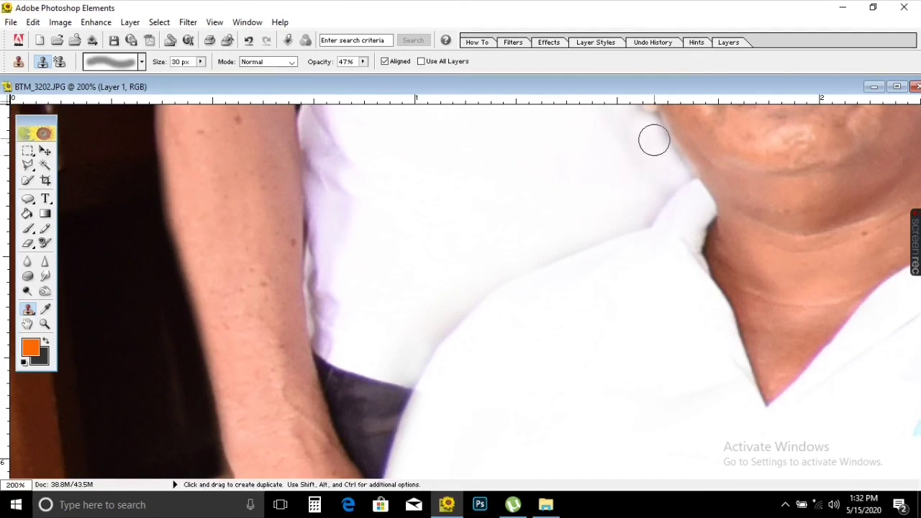
alt+click(633, 132)
drag(658, 179, 585, 262)
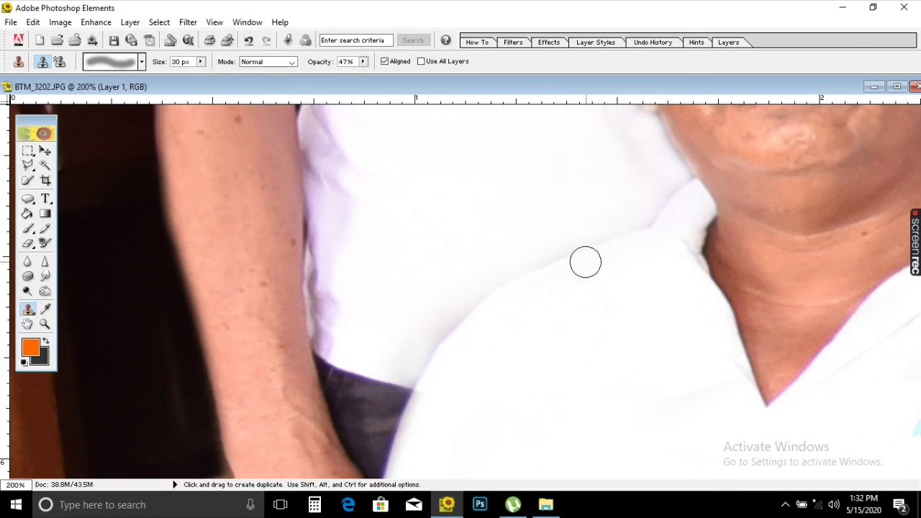
key(ctrl+minus)
key(ctrl+minus)
key(ctrl+minus)
key(ctrl+minus)
key(ctrl+minus)
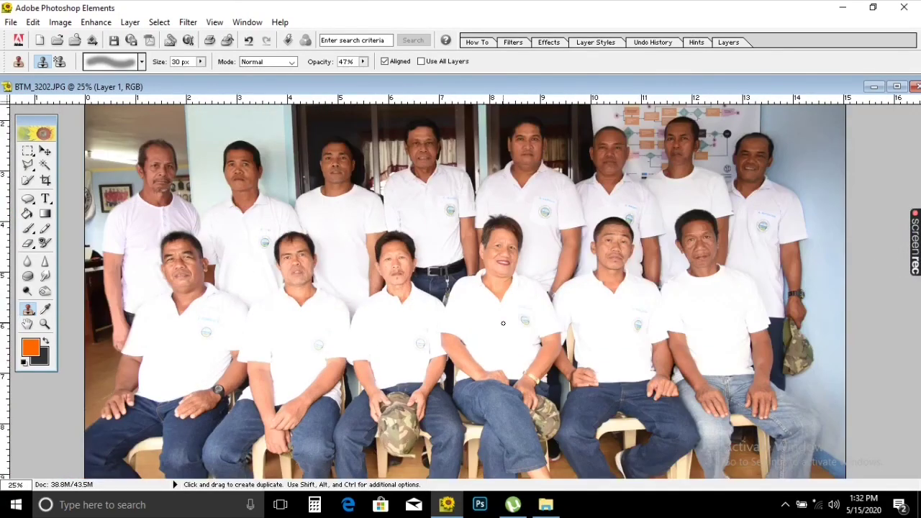